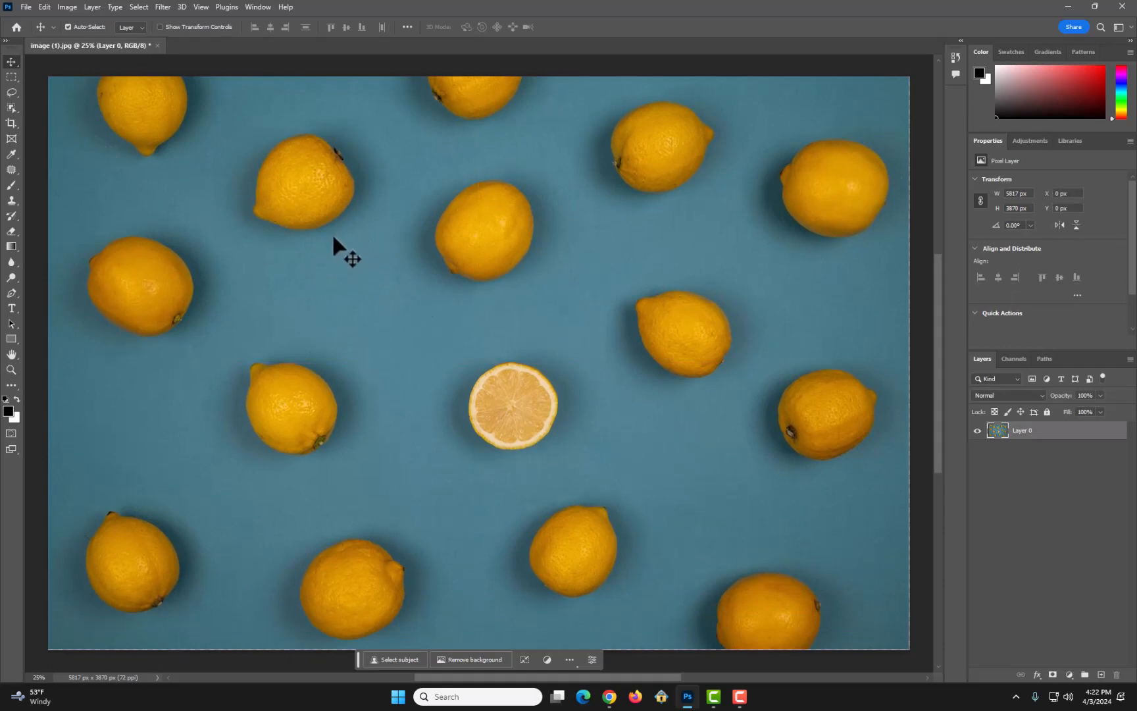
# Step: Try scaling the lemon photo layer from its corner with Free Transform, return it to full size, and commit
pyautogui.hotkey('ctrl', 't')
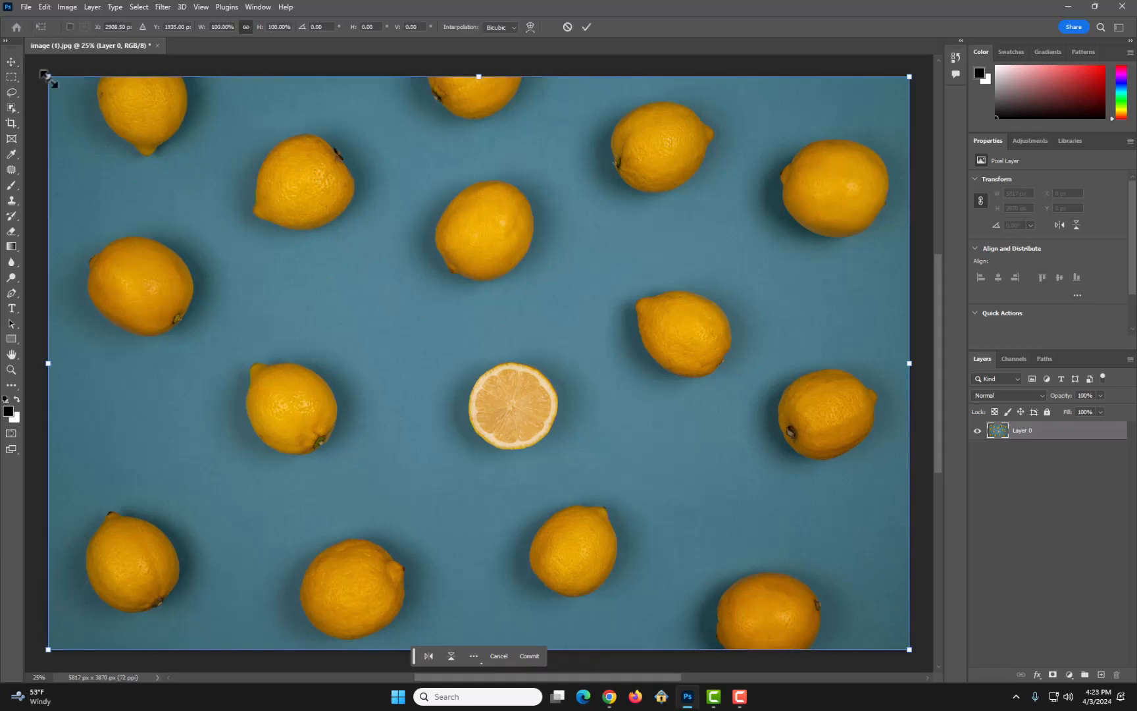
pyautogui.moveTo(48, 79); pyautogui.dragTo(207, 230)
pyautogui.moveTo(249, 171); pyautogui.dragTo(103, 75)
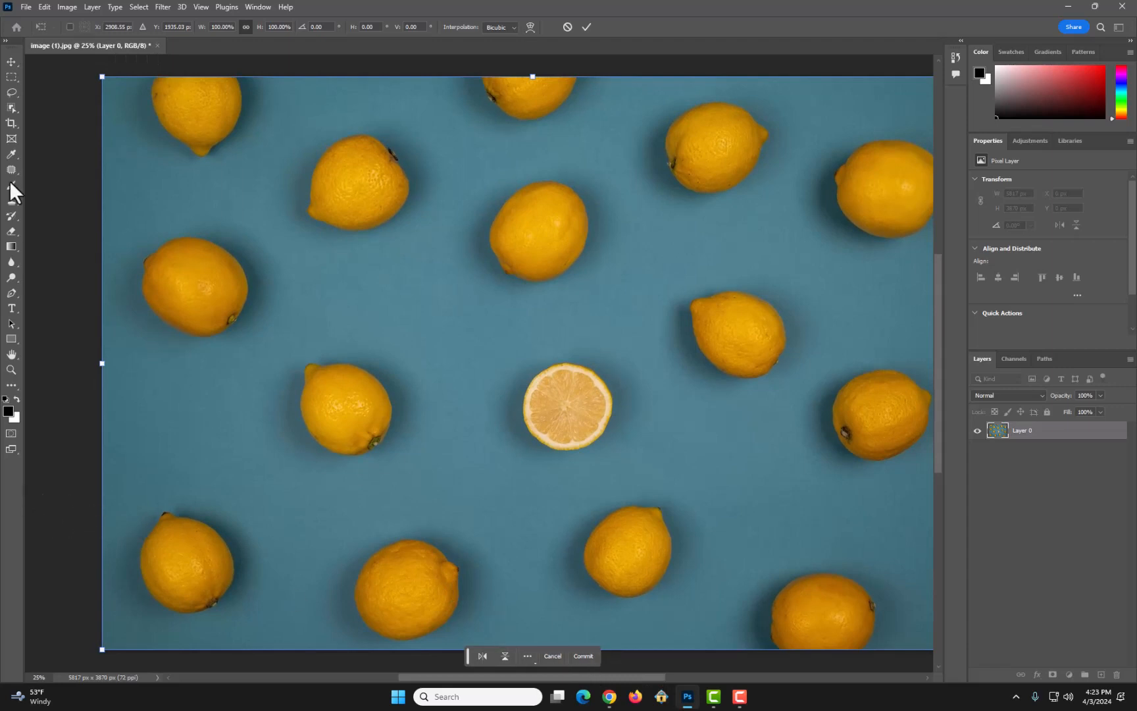
pyautogui.press('Return')
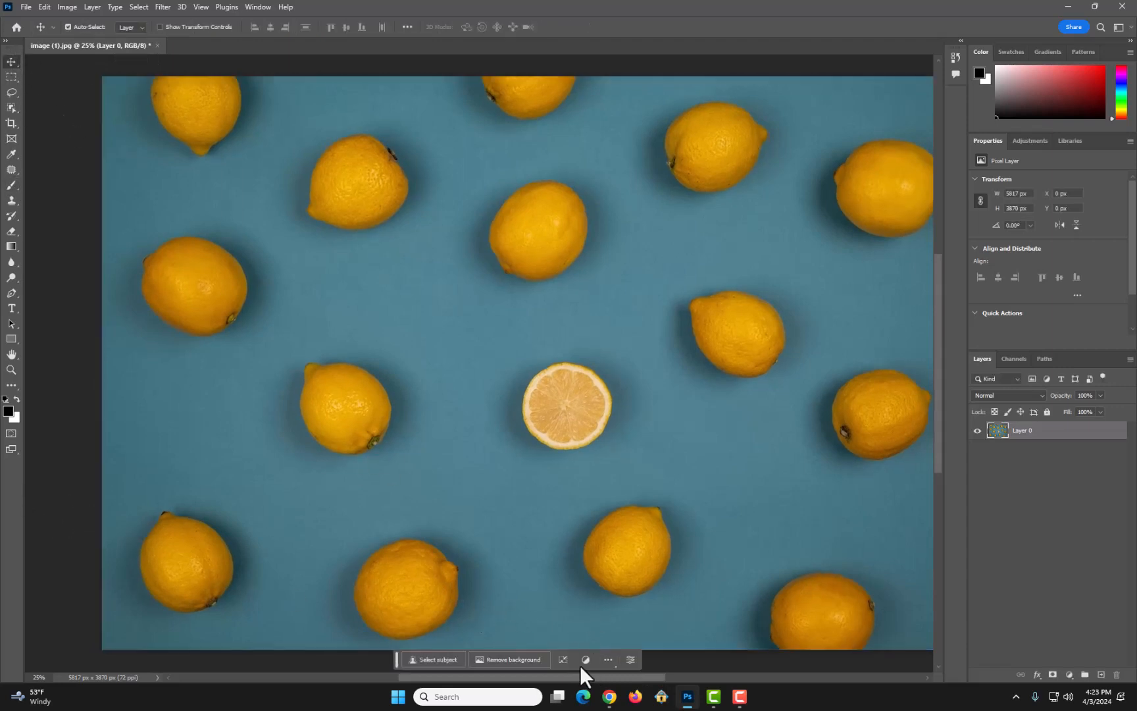
pyautogui.moveTo(649, 676); pyautogui.dragTo(666, 672)
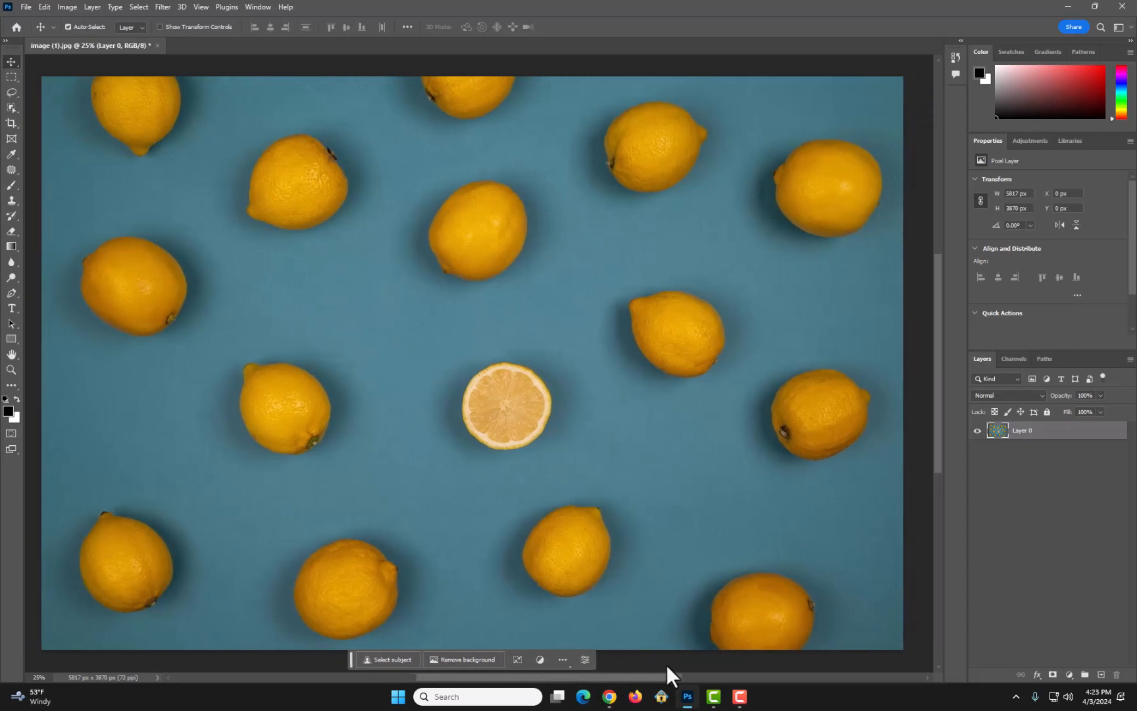
pyautogui.press('F10')
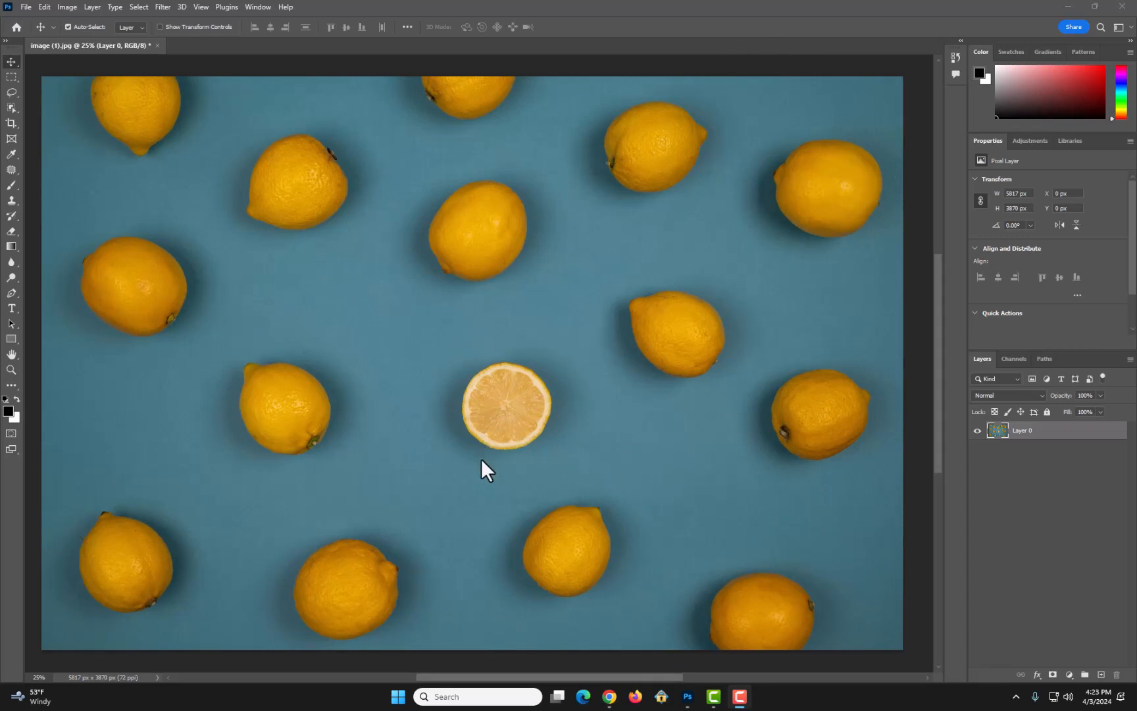
# Step: Draw a rectangular marquee of about 1041 × 936 px around the halved lemon and adjust its position
pyautogui.click(12, 77)
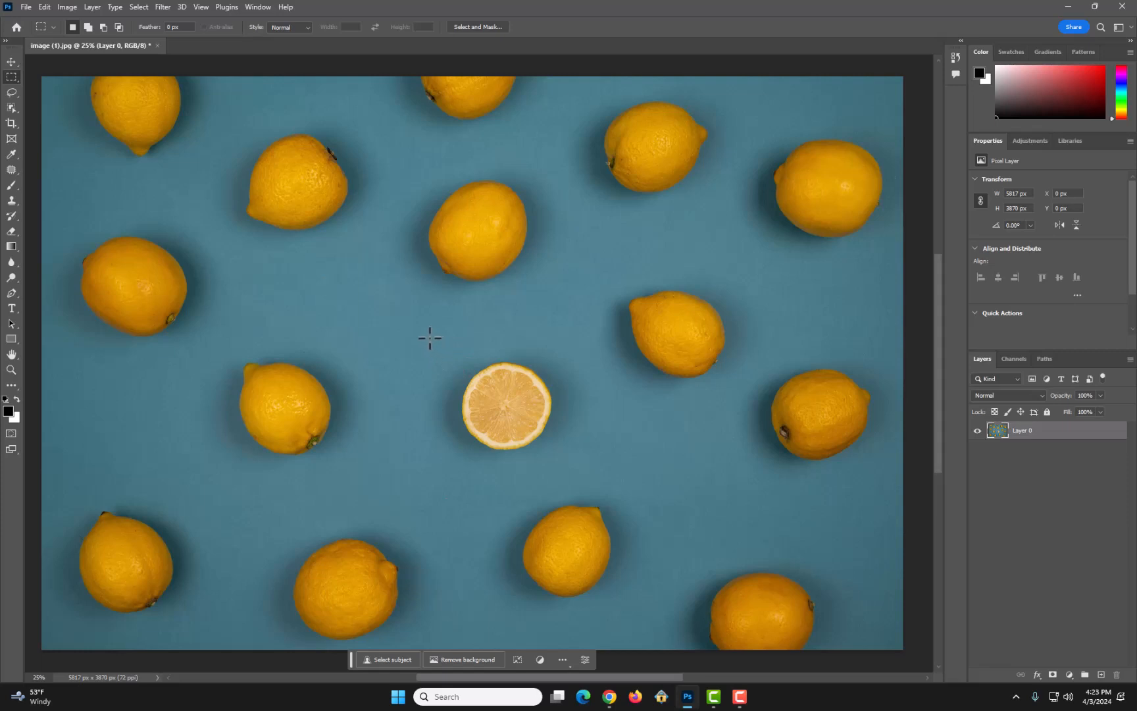
pyautogui.moveTo(427, 332); pyautogui.dragTo(582, 470)
pyautogui.moveTo(507, 407)
pyautogui.mouseDown()
pyautogui.moveTo(509, 423)
pyautogui.moveTo(493, 369)
pyautogui.moveTo(490, 254)
pyautogui.moveTo(515, 423)
pyautogui.moveTo(505, 391)
pyautogui.mouseUp()
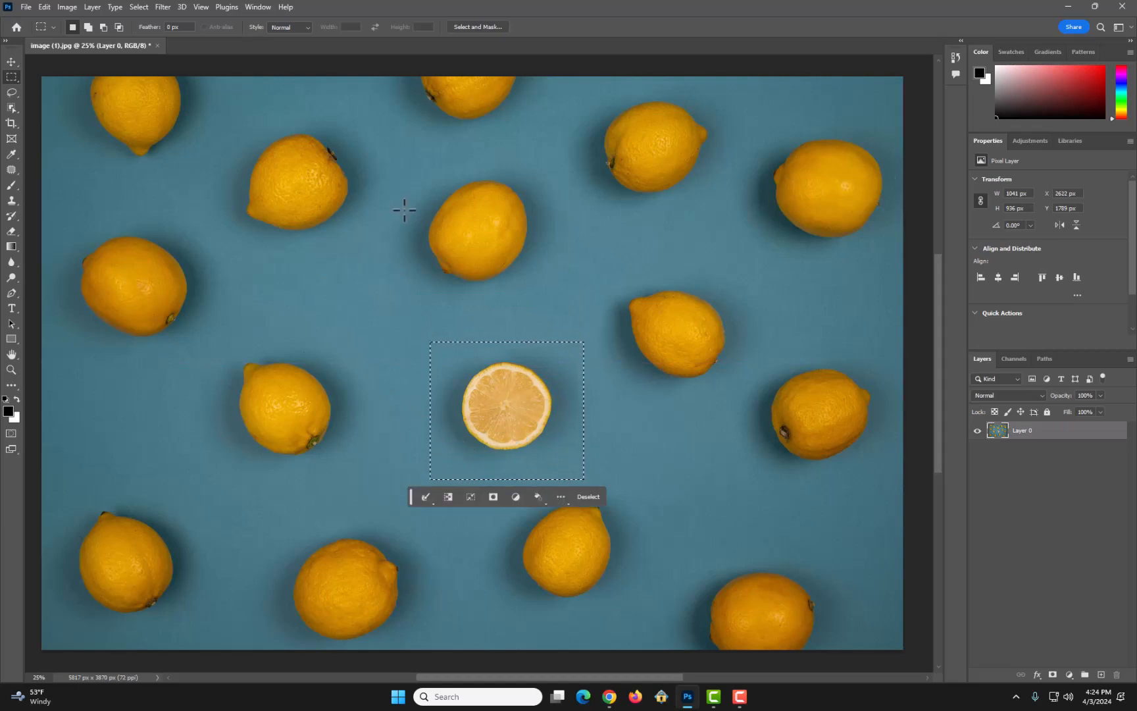
# Step: Try moving the marqueed lemon area slightly, undo the move, and clear the selection
pyautogui.click(10, 63)
pyautogui.moveTo(484, 405)
pyautogui.mouseDown()
pyautogui.moveTo(517, 438)
pyautogui.moveTo(611, 455)
pyautogui.moveTo(512, 427)
pyautogui.moveTo(503, 390)
pyautogui.moveTo(485, 395)
pyautogui.moveTo(499, 411)
pyautogui.mouseUp()
pyautogui.hotkey('ctrl', 'z')
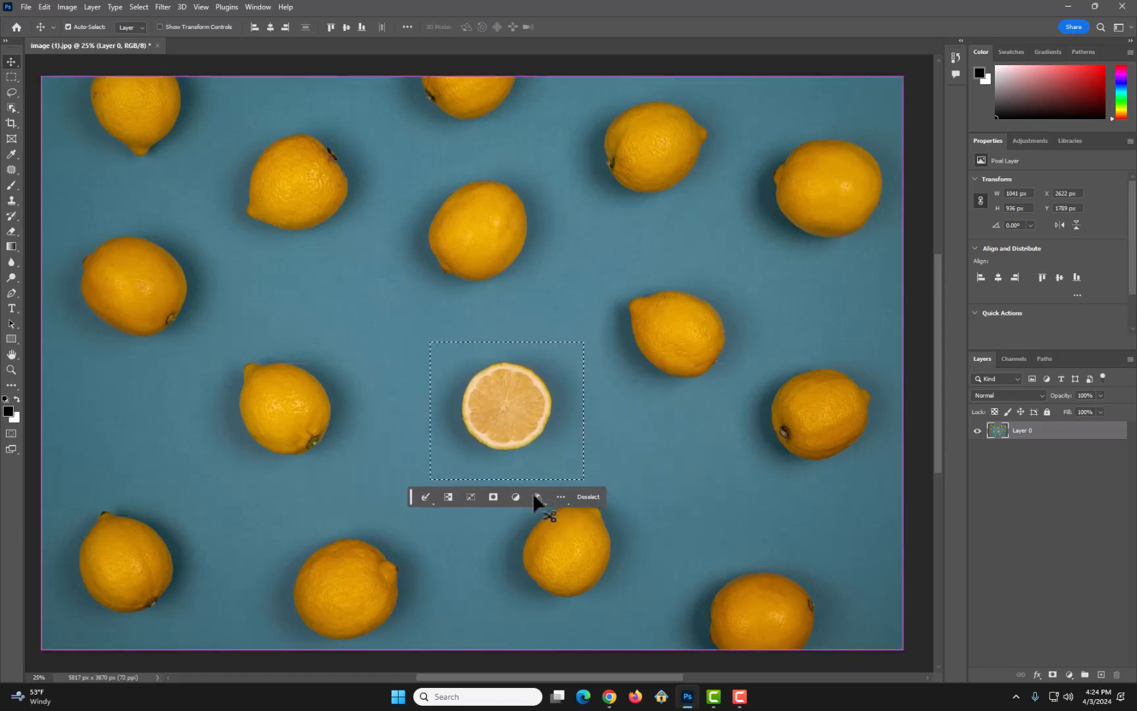
pyautogui.click(583, 498)
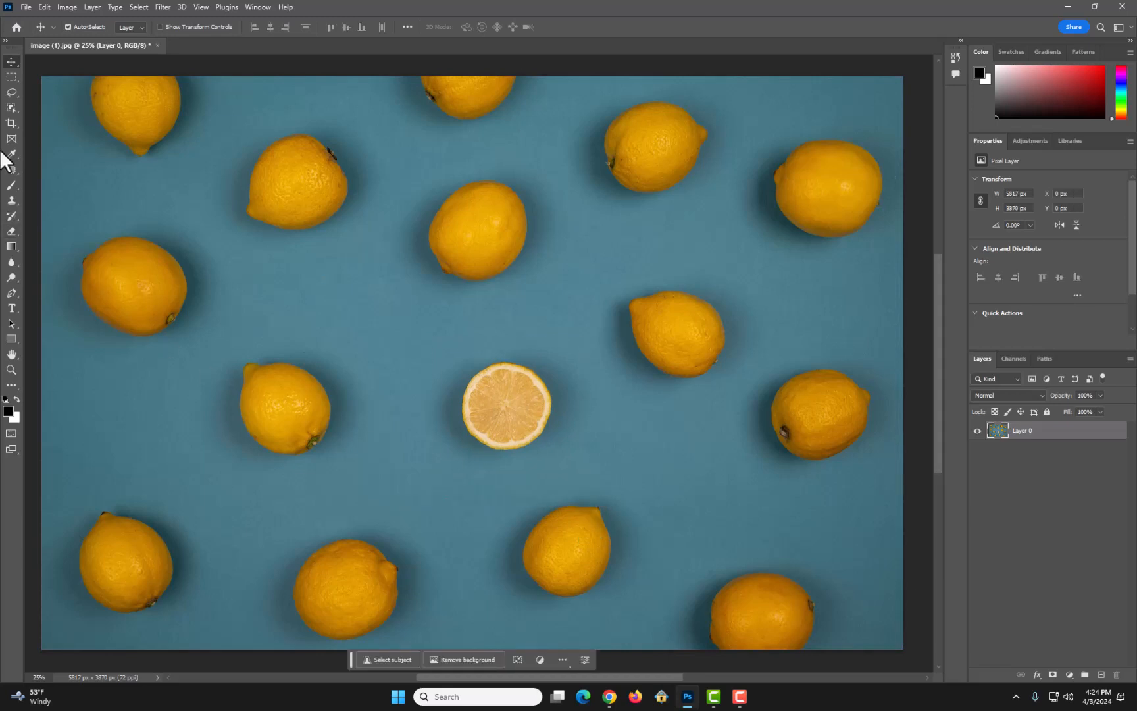
# Step: Trace a freehand Lasso selection of about 593 × 634 px around the halved lemon's rind
pyautogui.click(11, 370)
pyautogui.click(530, 412)
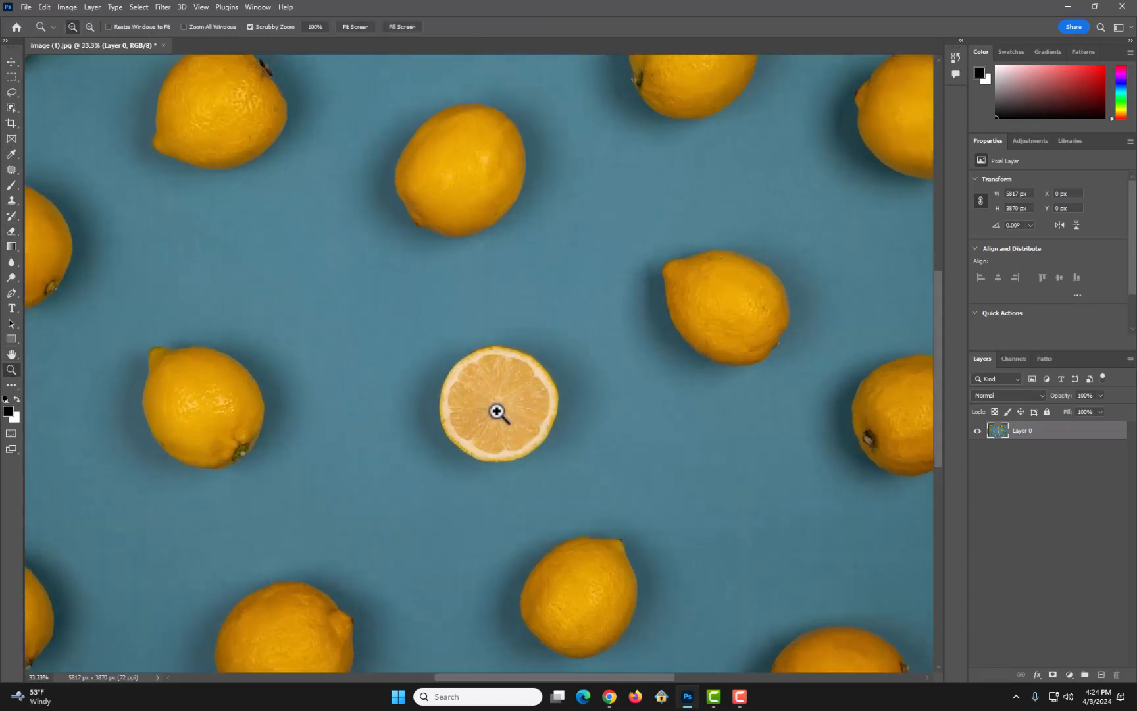
pyautogui.click(501, 413)
pyautogui.click(516, 413)
pyautogui.click(516, 413)
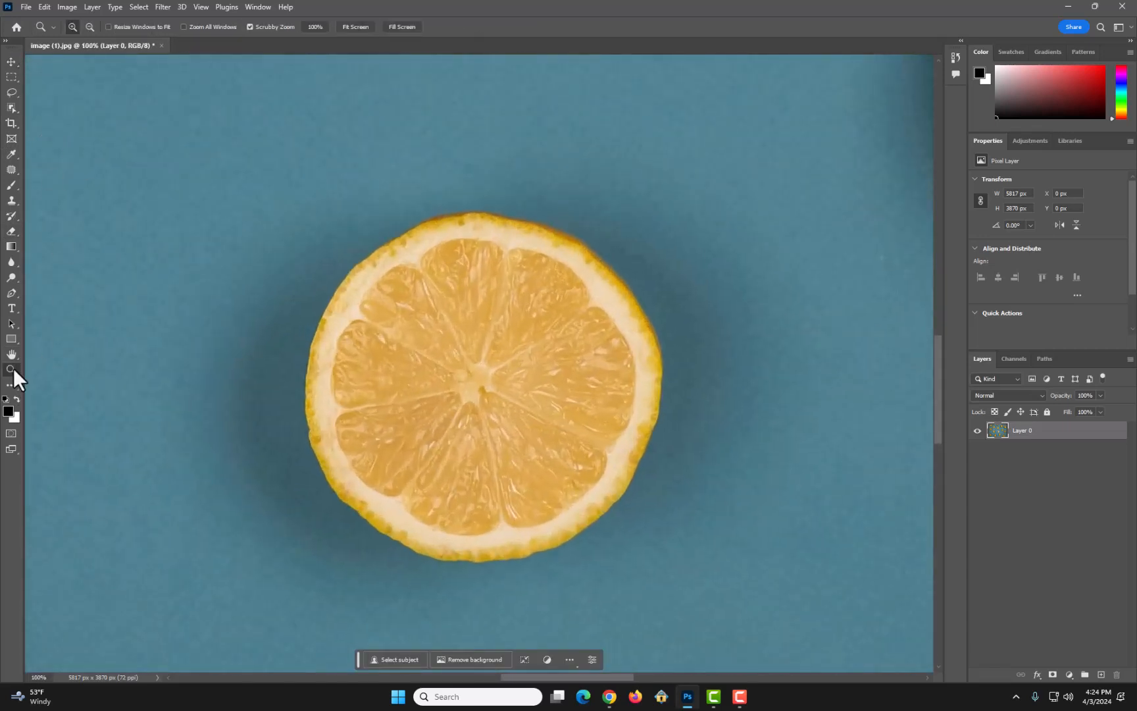
pyautogui.click(12, 92)
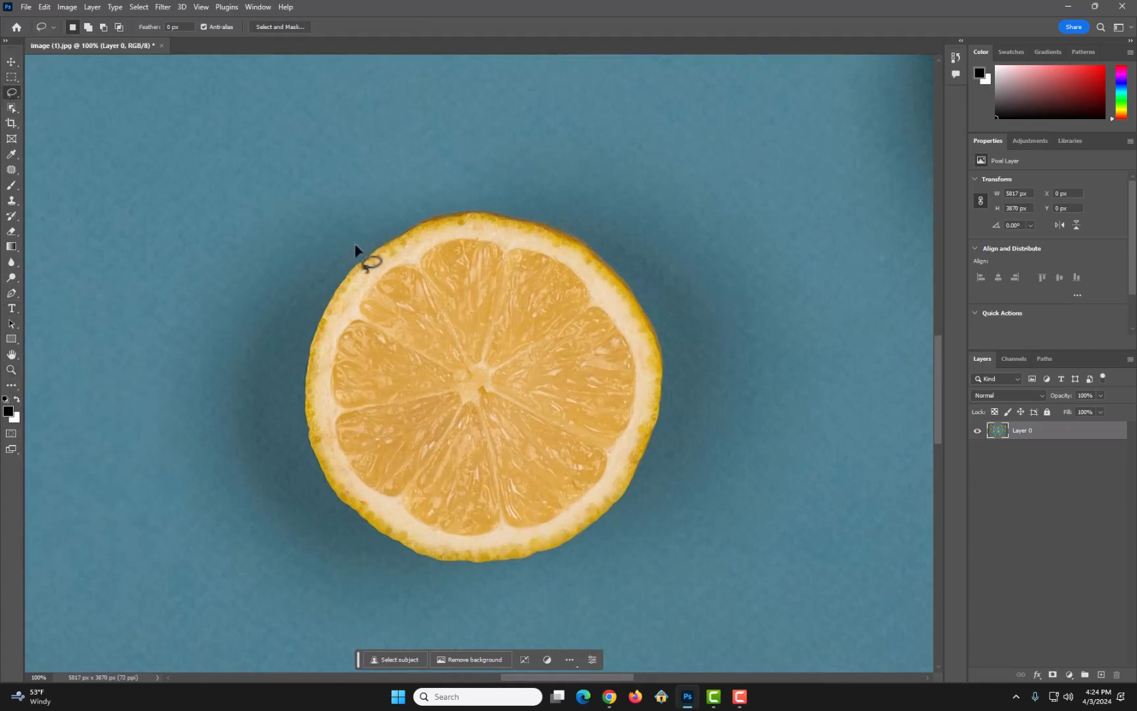
pyautogui.moveTo(427, 222)
pyautogui.mouseDown()
pyautogui.moveTo(402, 227)
pyautogui.moveTo(335, 287)
pyautogui.moveTo(311, 366)
pyautogui.moveTo(314, 445)
pyautogui.moveTo(337, 508)
pyautogui.moveTo(382, 544)
pyautogui.moveTo(458, 569)
pyautogui.moveTo(518, 570)
pyautogui.moveTo(625, 476)
pyautogui.moveTo(660, 340)
pyautogui.moveTo(614, 224)
pyautogui.moveTo(483, 199)
pyautogui.moveTo(387, 235)
pyautogui.mouseUp()
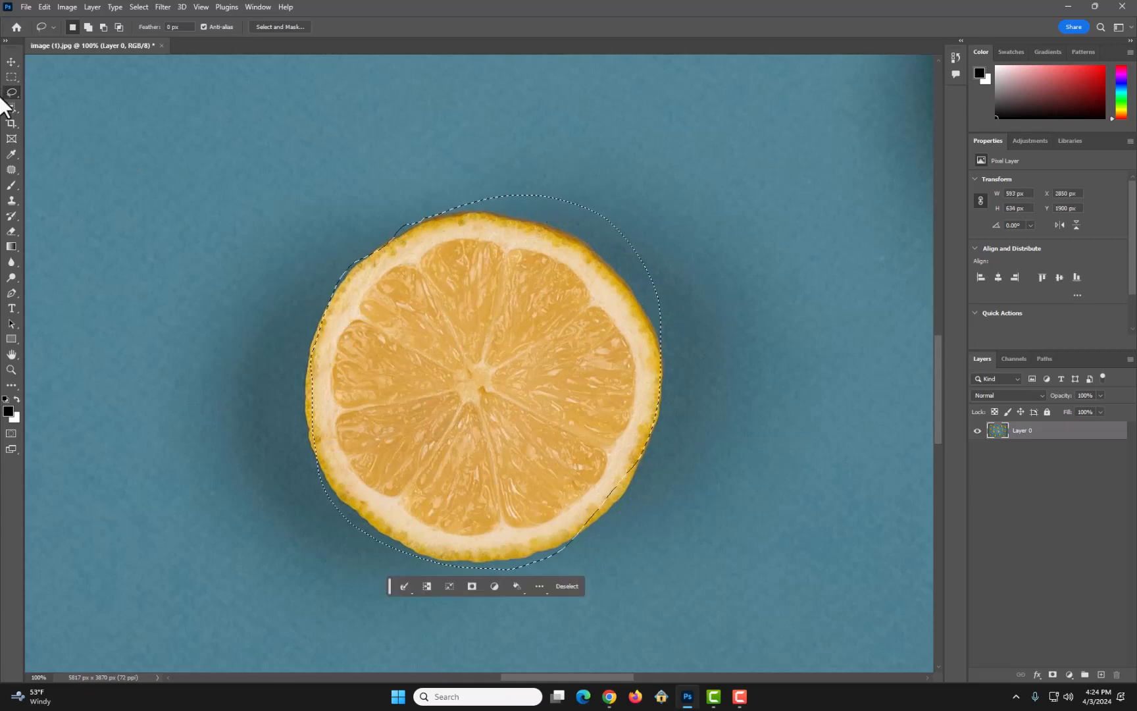
# Step: Try shifting the lassoed lemon slice away from its place, undo the move, and deselect it
pyautogui.click(12, 67)
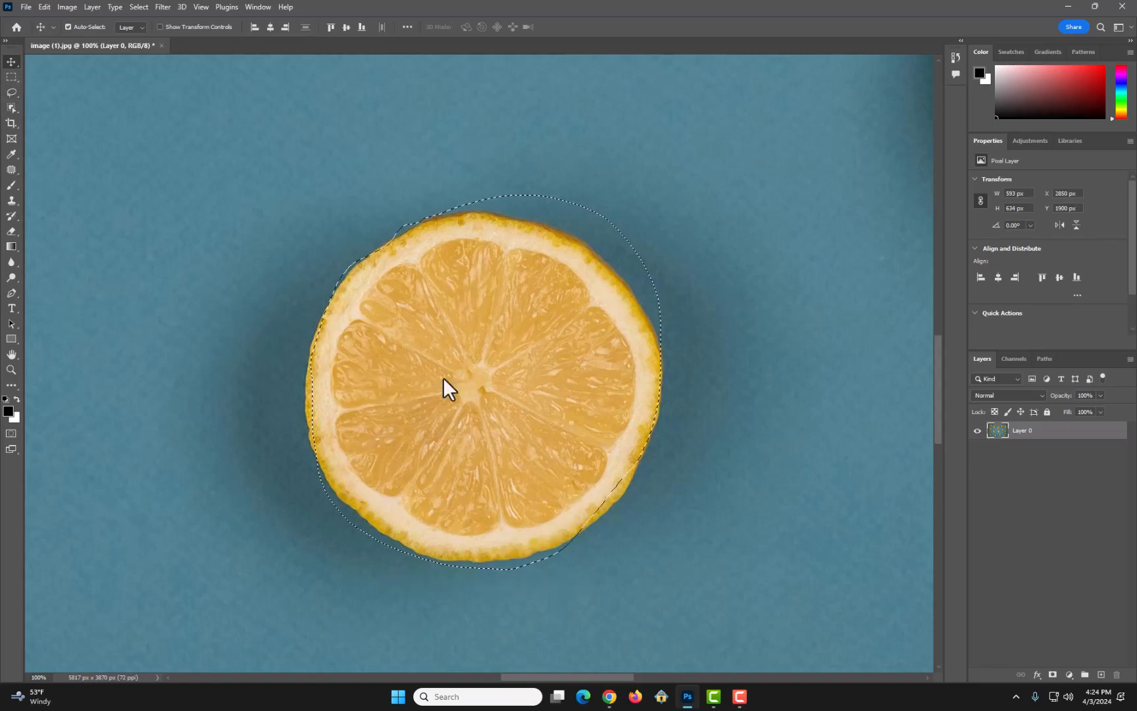
pyautogui.moveTo(443, 381); pyautogui.dragTo(401, 388)
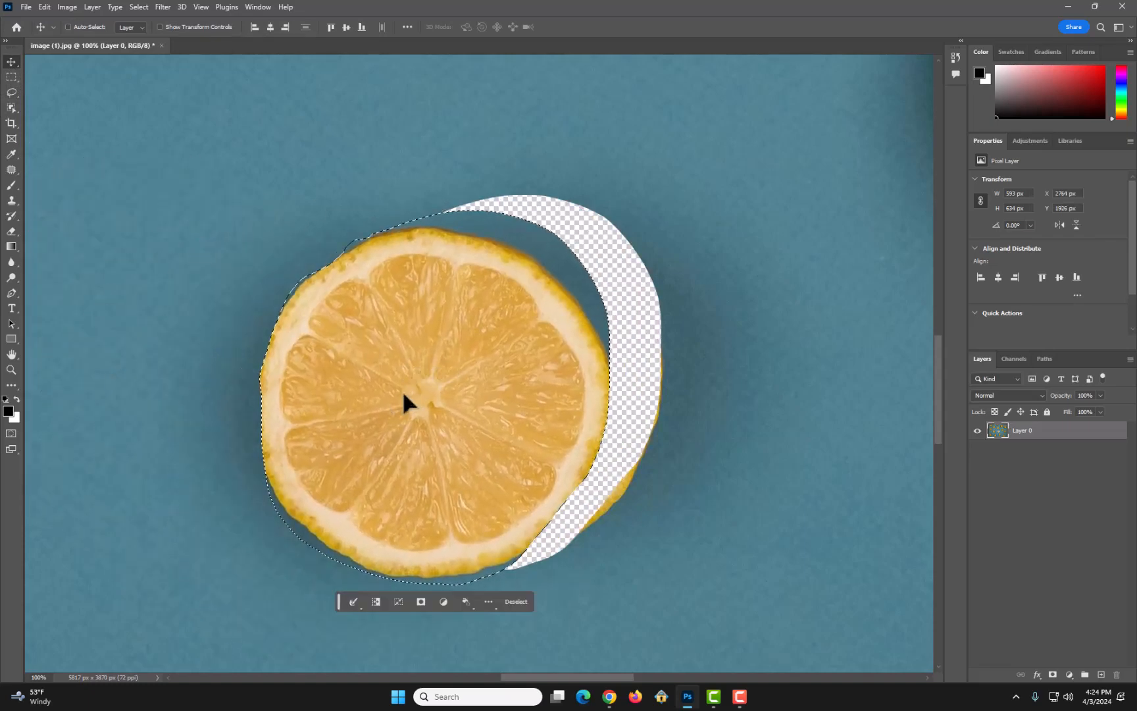
pyautogui.hotkey('ctrl', 'z')
pyautogui.click(565, 587)
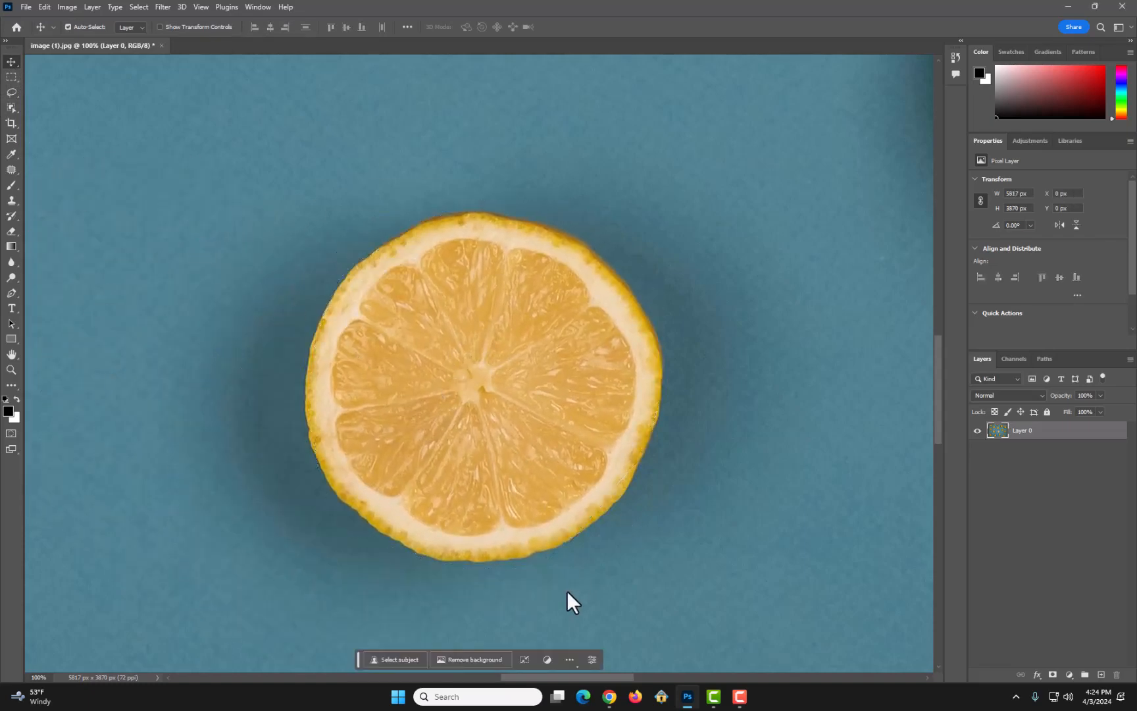
# Step: Select the halved lemon with the Object Selection tool, try nudging it slightly upward, and deselect it
pyautogui.click(10, 108)
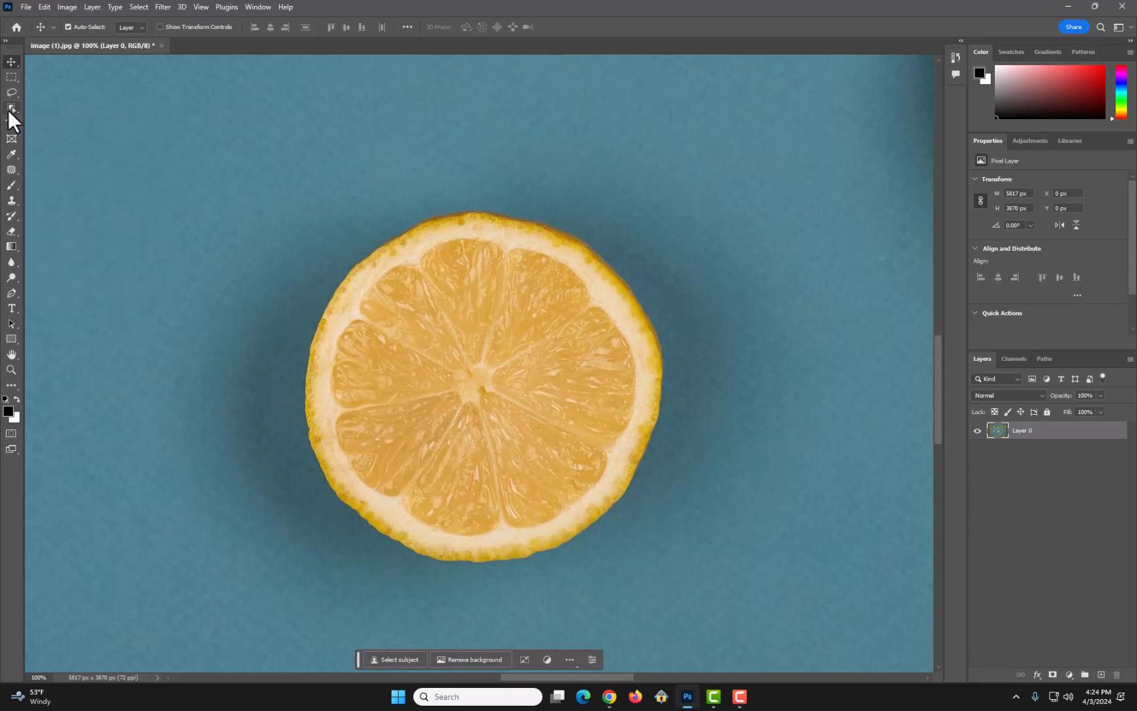
pyautogui.click(490, 391)
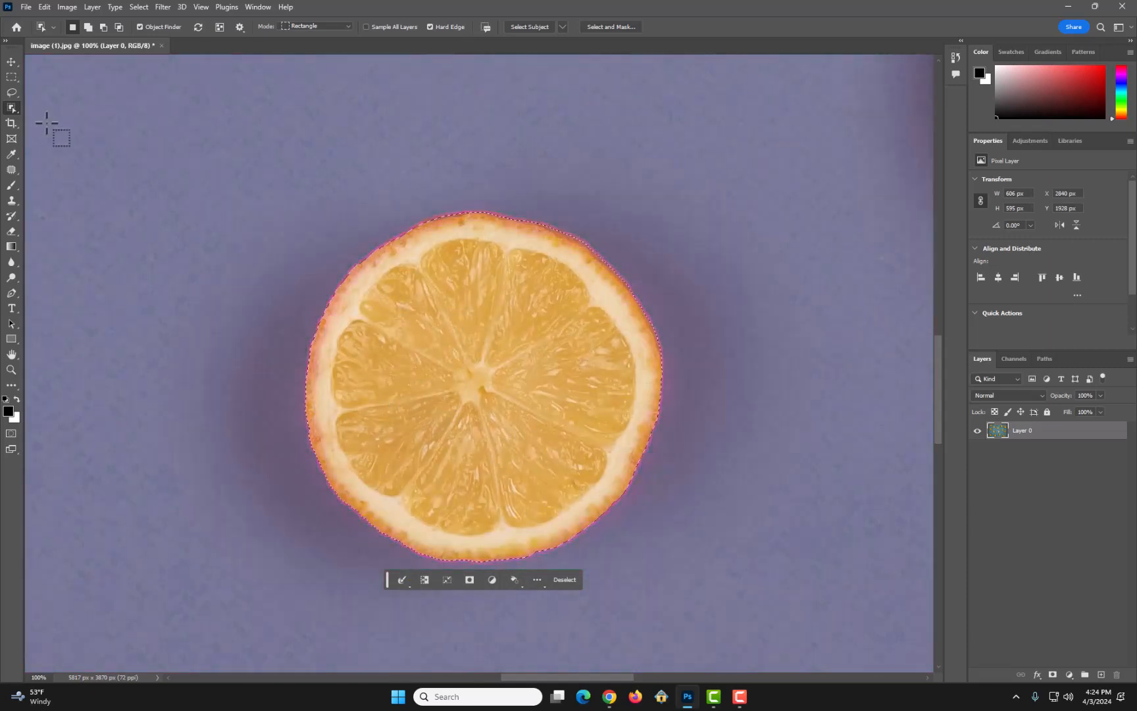
pyautogui.click(11, 61)
pyautogui.moveTo(488, 385)
pyautogui.mouseDown()
pyautogui.moveTo(370, 445)
pyautogui.moveTo(309, 305)
pyautogui.moveTo(505, 363)
pyautogui.moveTo(500, 381)
pyautogui.moveTo(490, 366)
pyautogui.mouseUp()
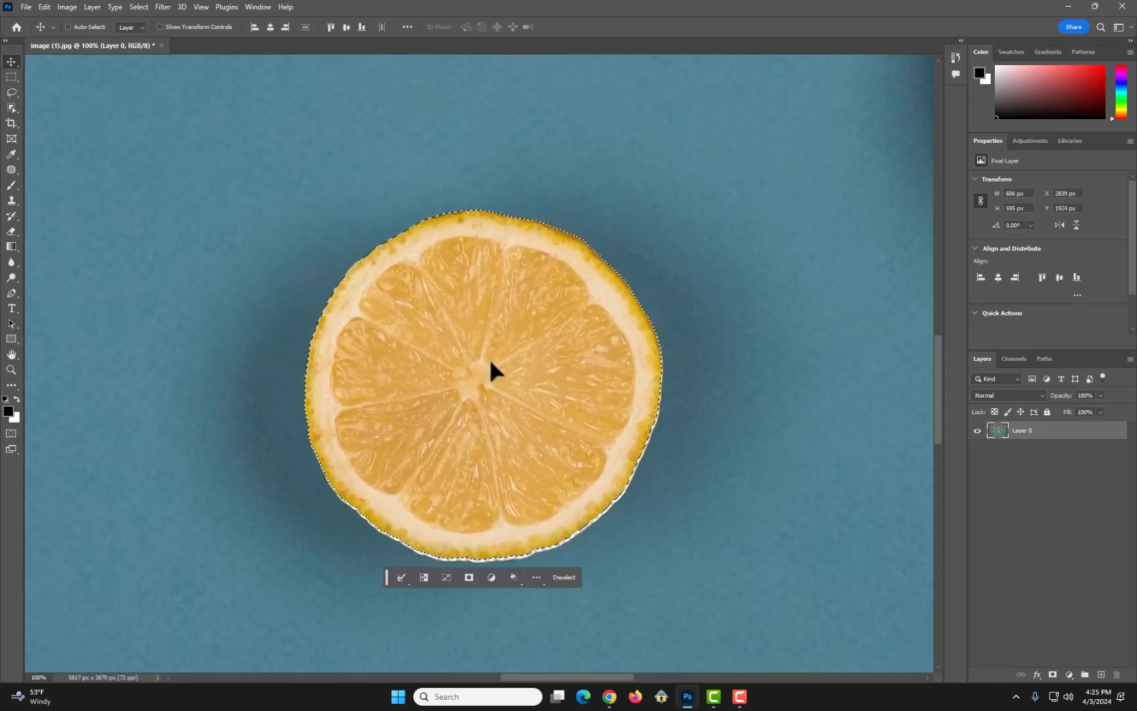
pyautogui.click(572, 582)
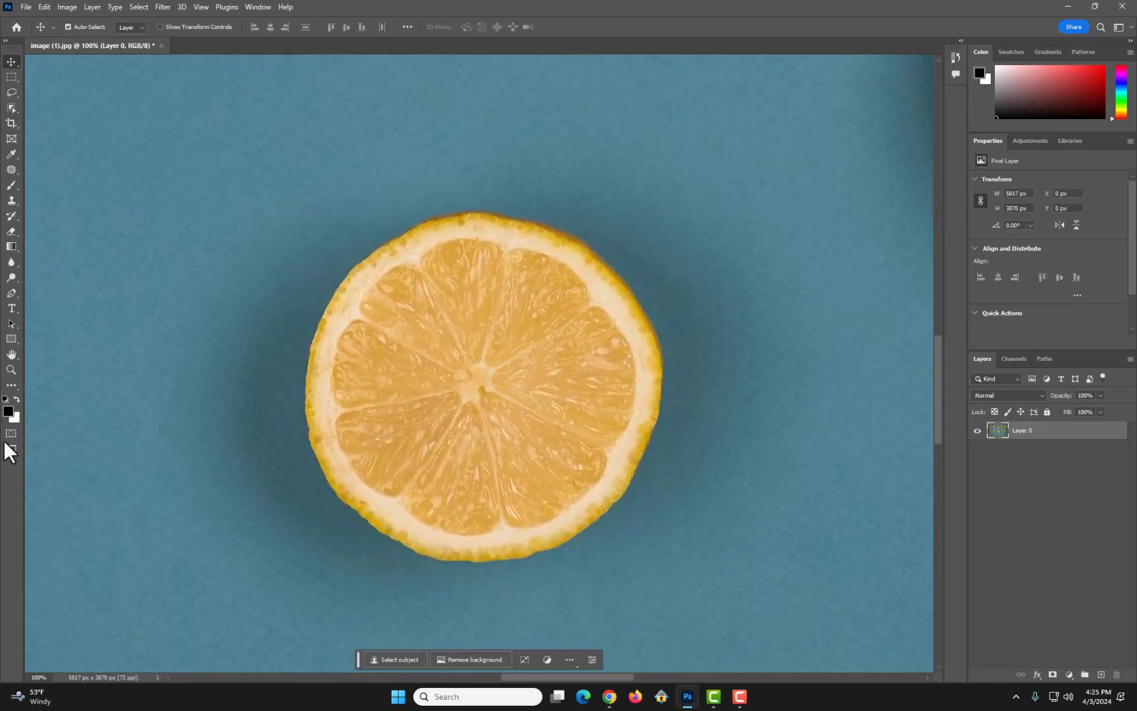
# Step: Crop the image to about 2569 × 2142 px, keeping the halved lemon and the two whole lemons nearest it
pyautogui.click(6, 371)
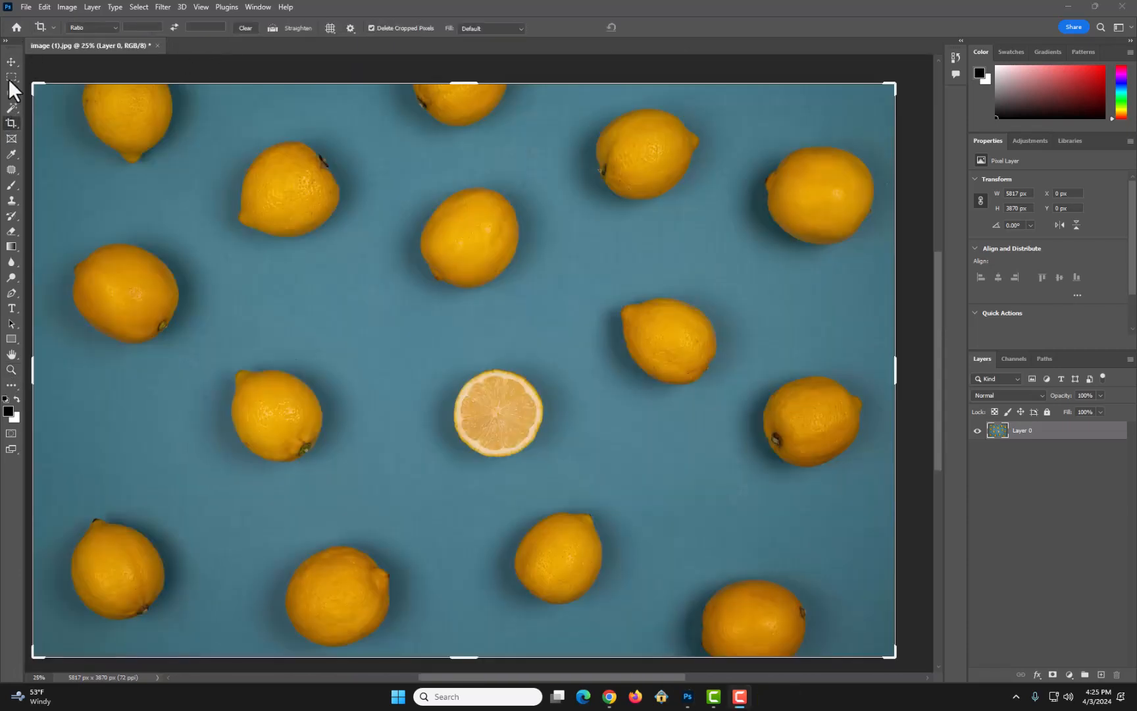
pyautogui.click(9, 66)
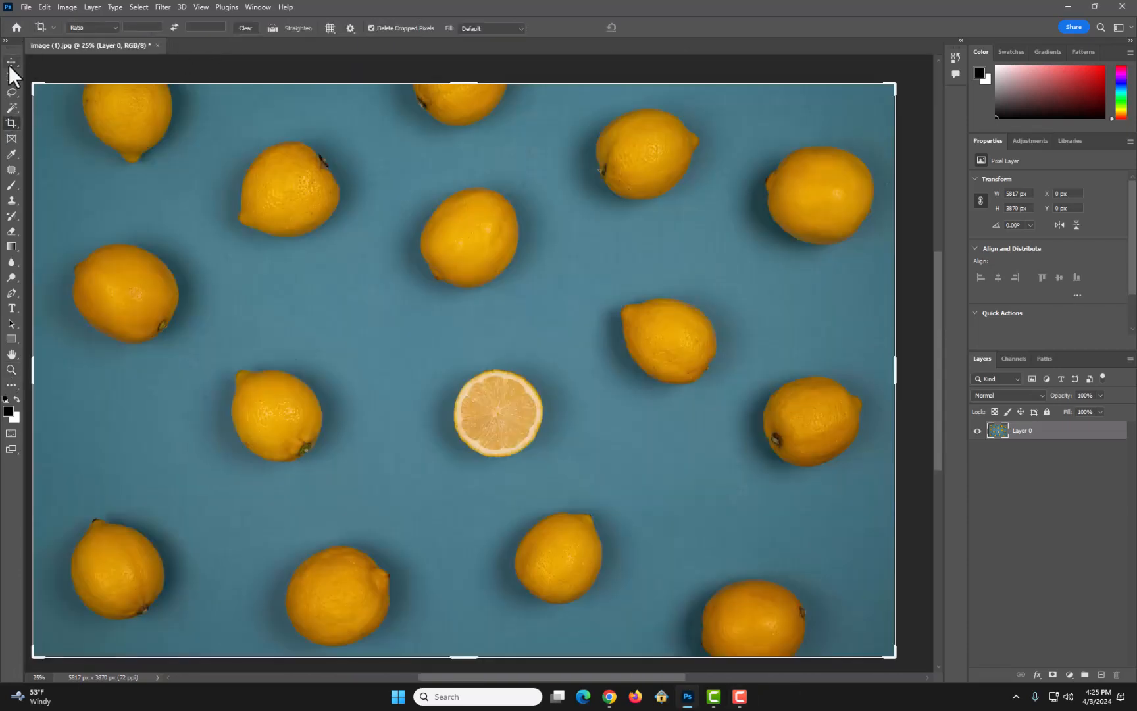
pyautogui.click(11, 62)
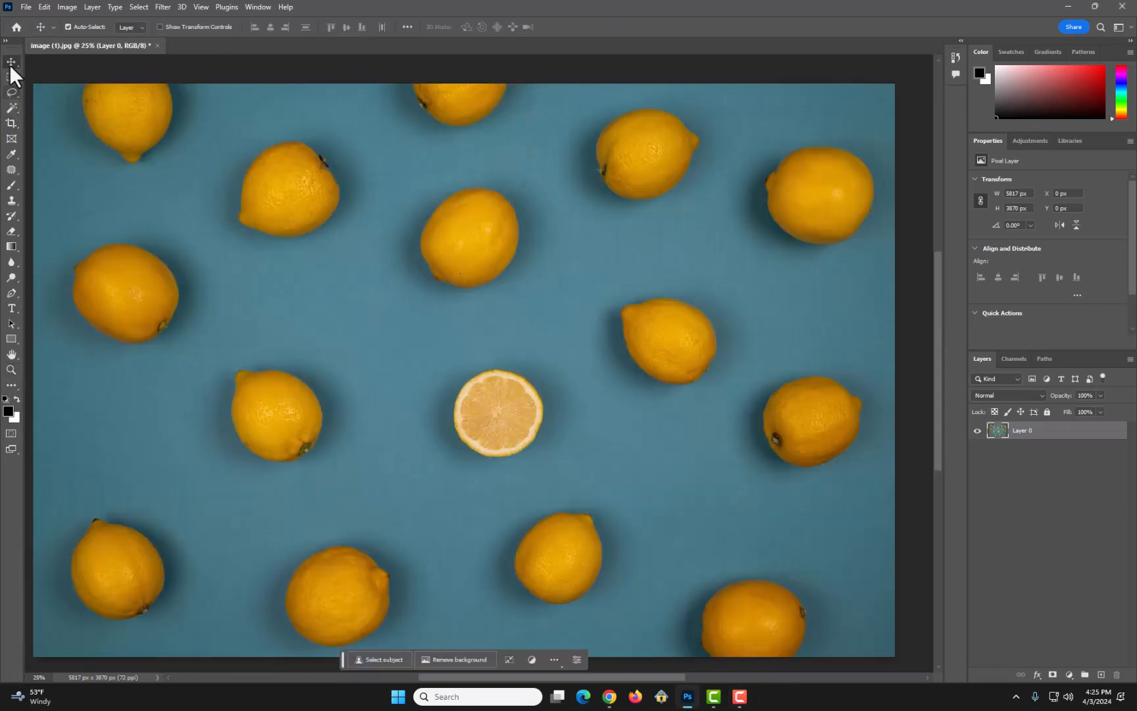
pyautogui.click(11, 124)
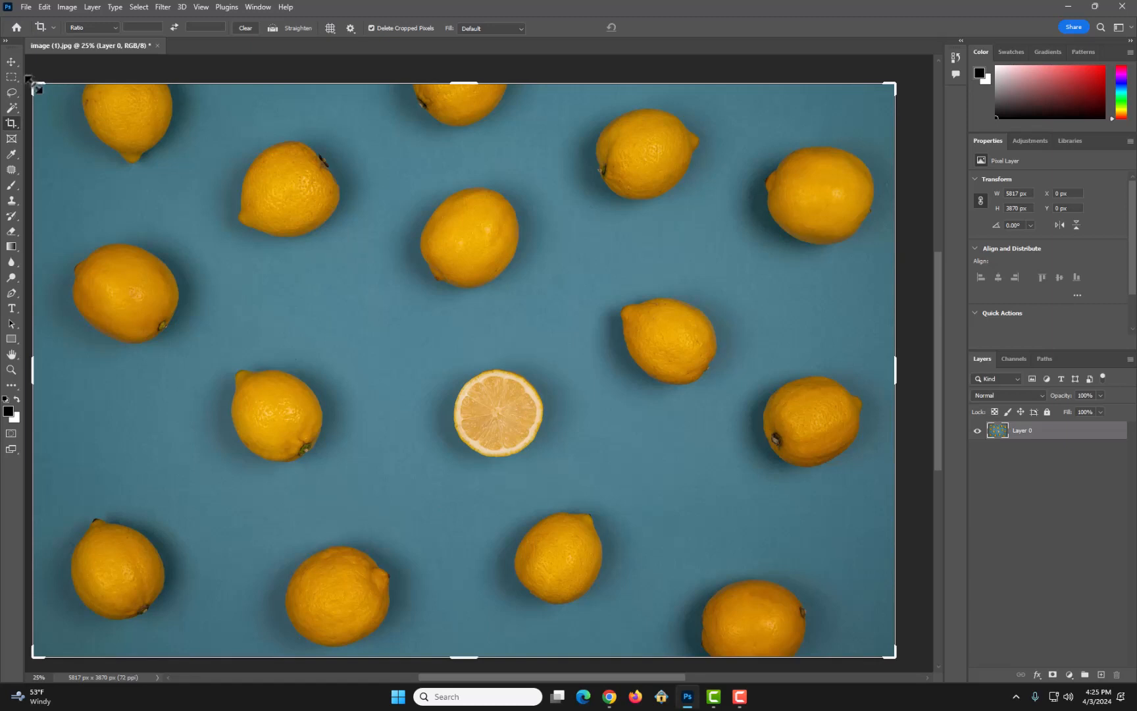
pyautogui.moveTo(32, 83); pyautogui.dragTo(198, 174)
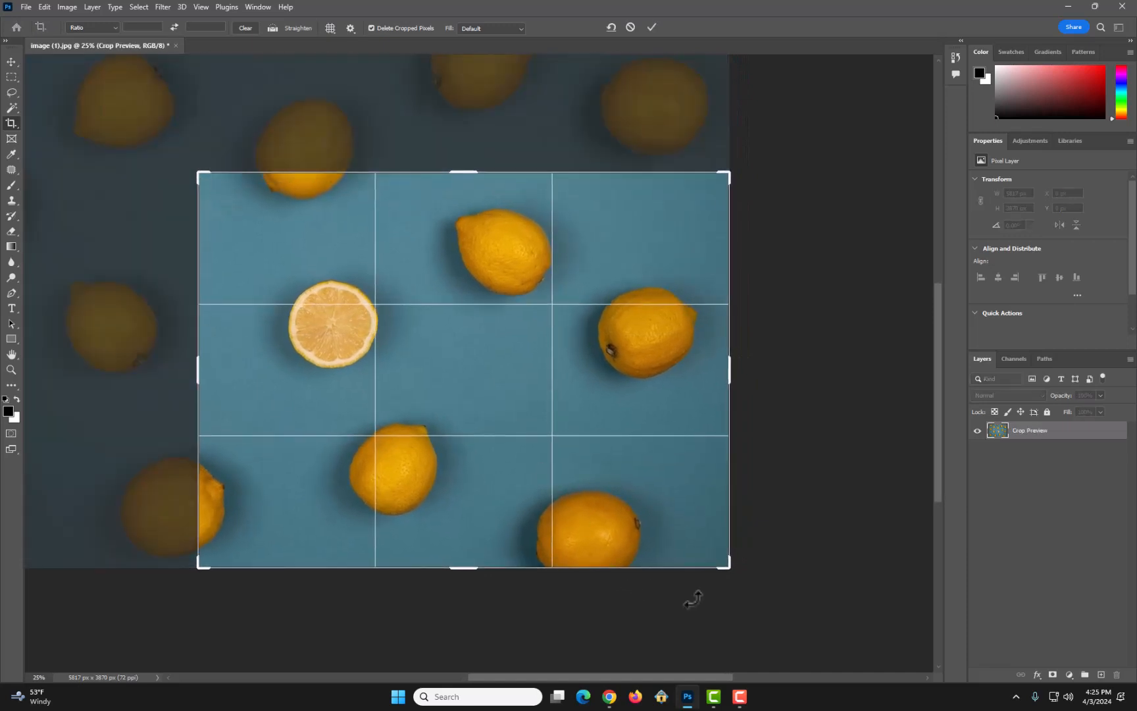
pyautogui.moveTo(728, 566); pyautogui.dragTo(651, 534)
pyautogui.moveTo(461, 202); pyautogui.dragTo(461, 209)
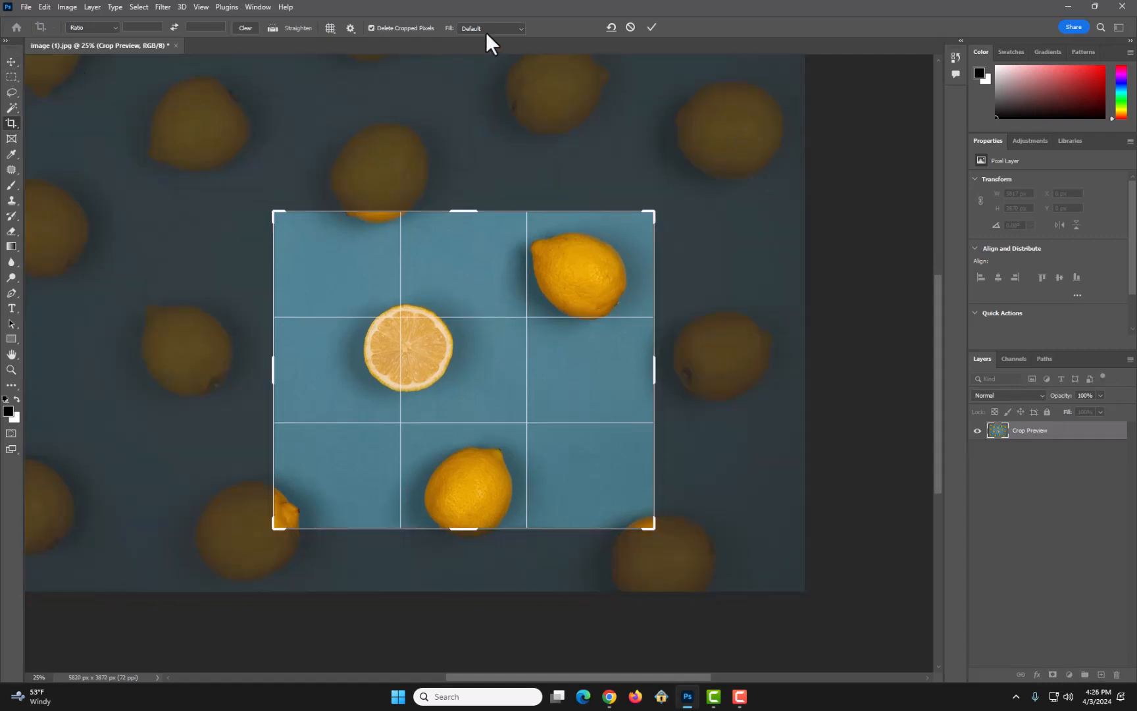
pyautogui.press('F9')
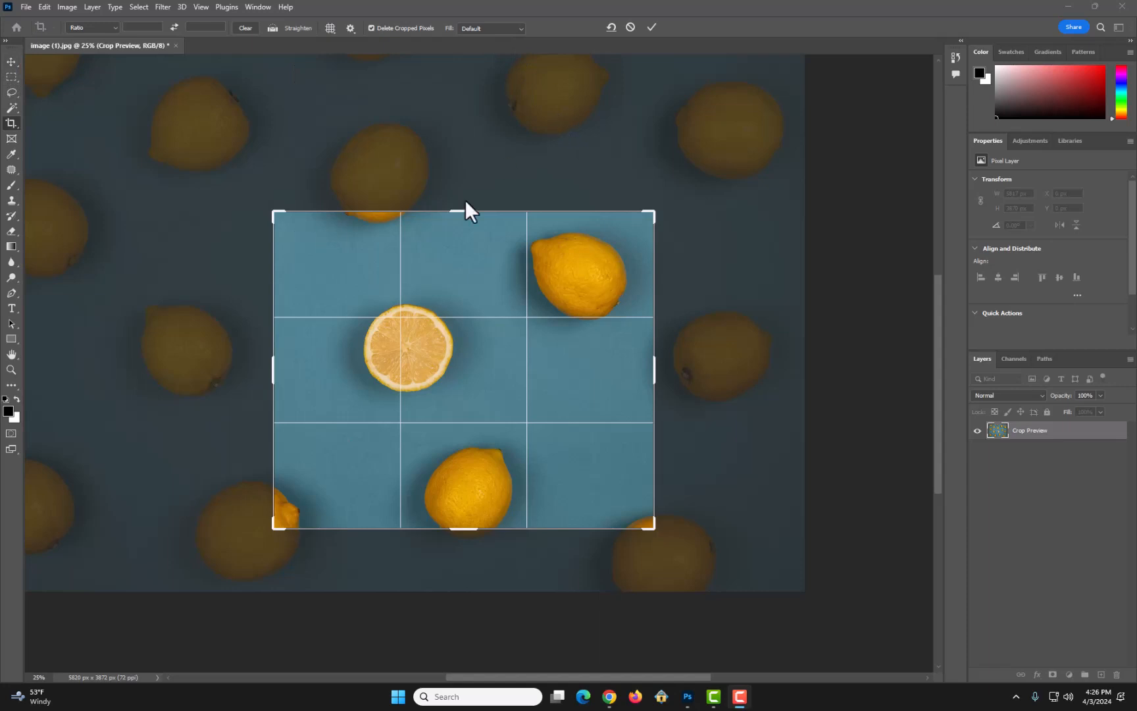
pyautogui.click(651, 28)
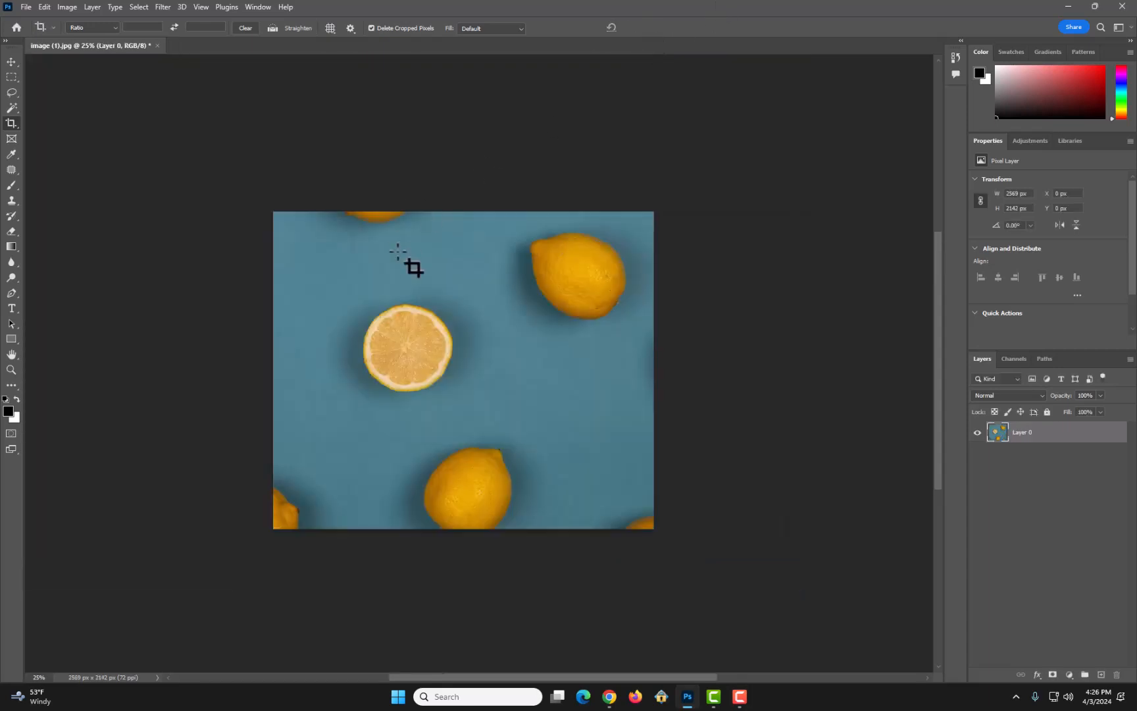
# Step: Set the Spot Healing Brush size to 22 px and retouch the small mark on the upper rind of the halved lemon
pyautogui.click(12, 370)
pyautogui.click(35, 105)
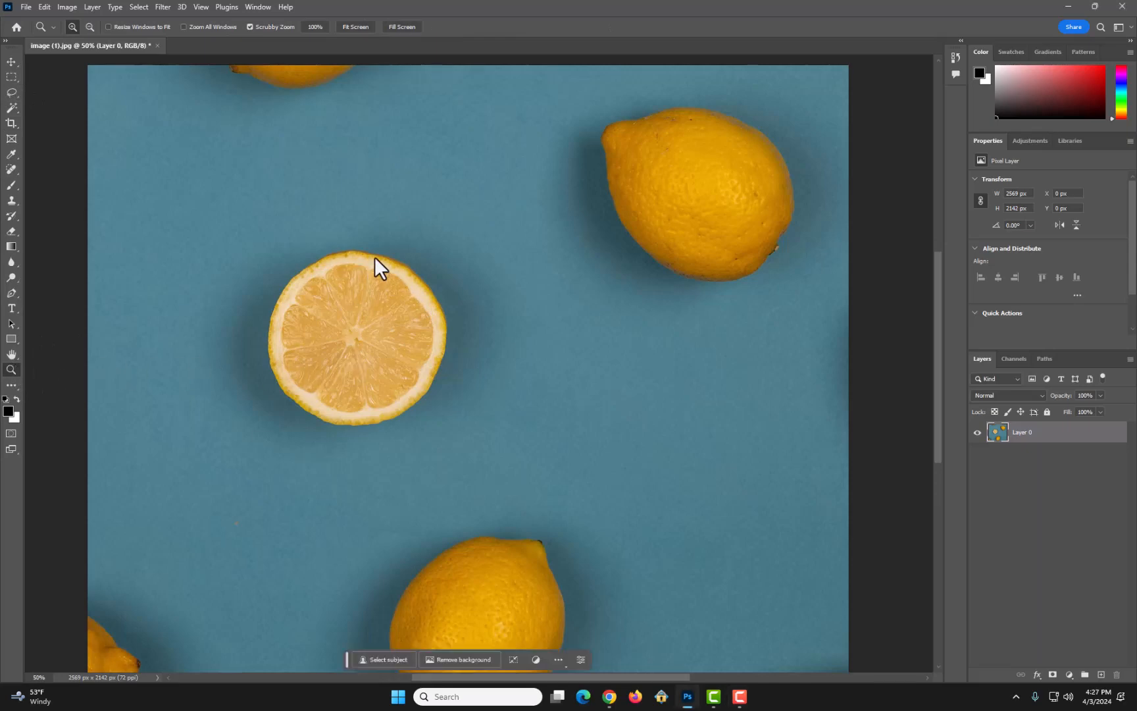
pyautogui.click(355, 273)
pyautogui.click(355, 261)
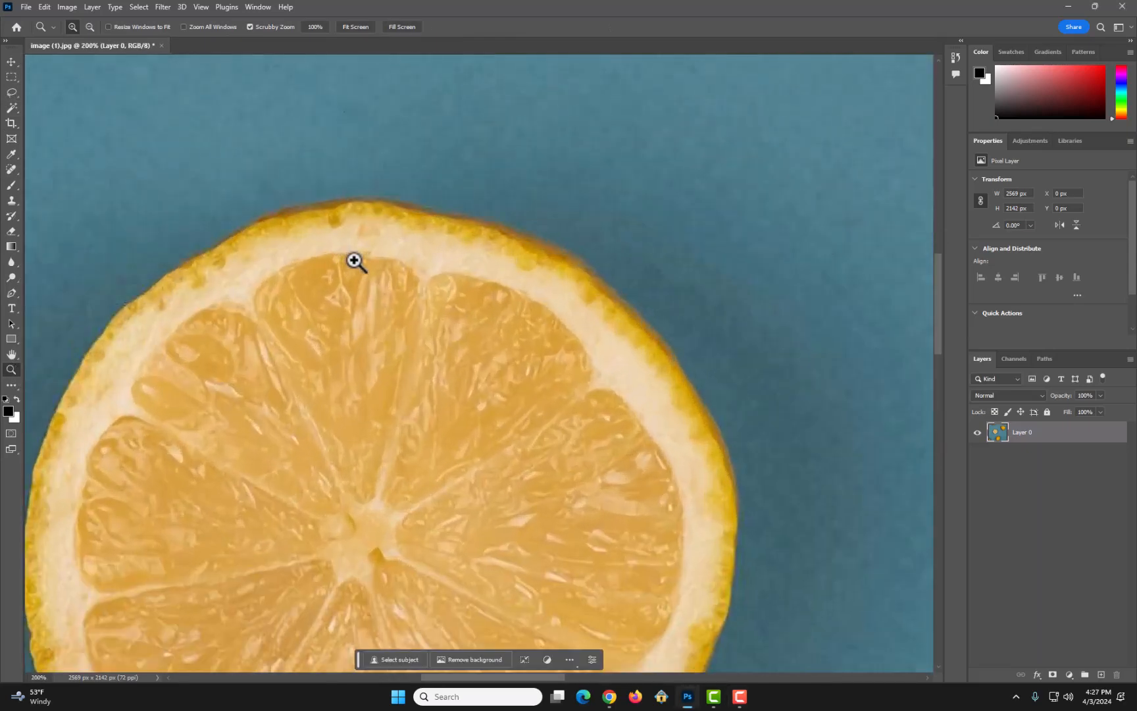
pyautogui.scroll(-1, 350, 261)
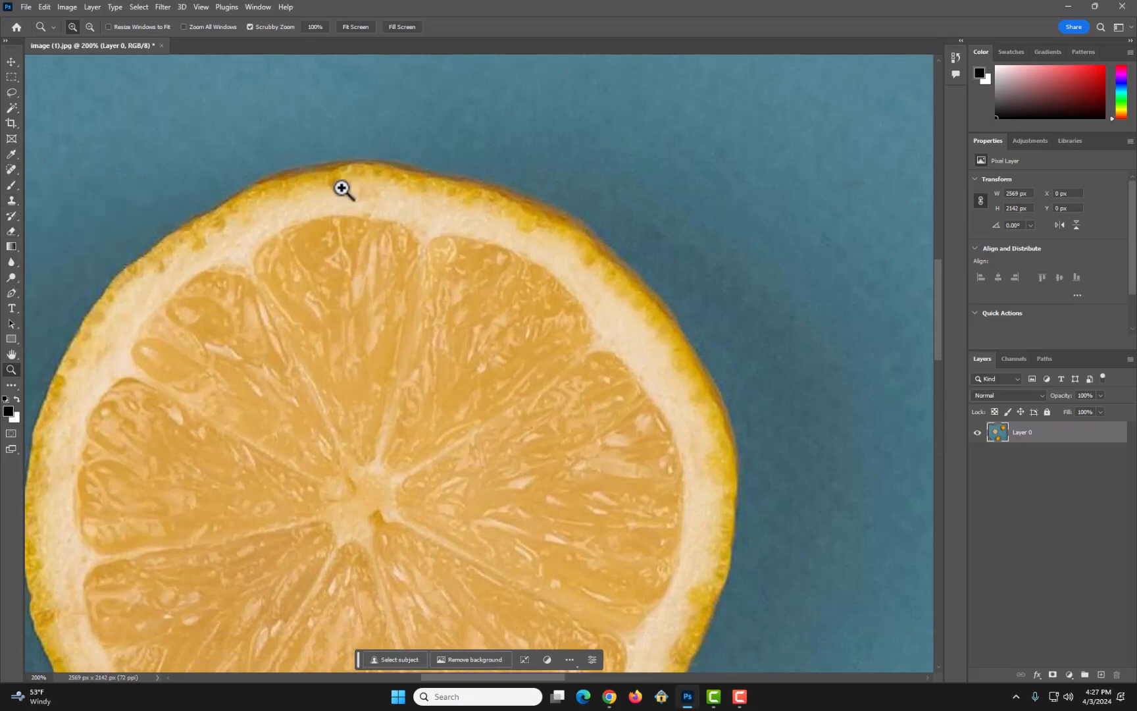
pyautogui.click(8, 170)
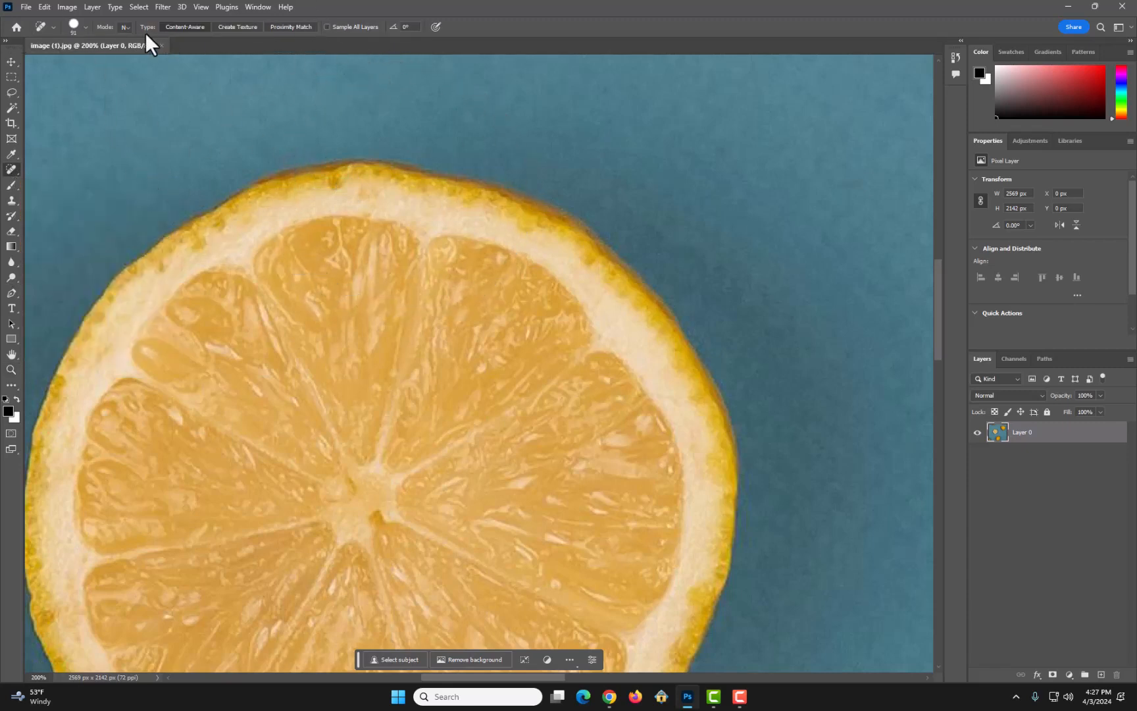
pyautogui.click(84, 26)
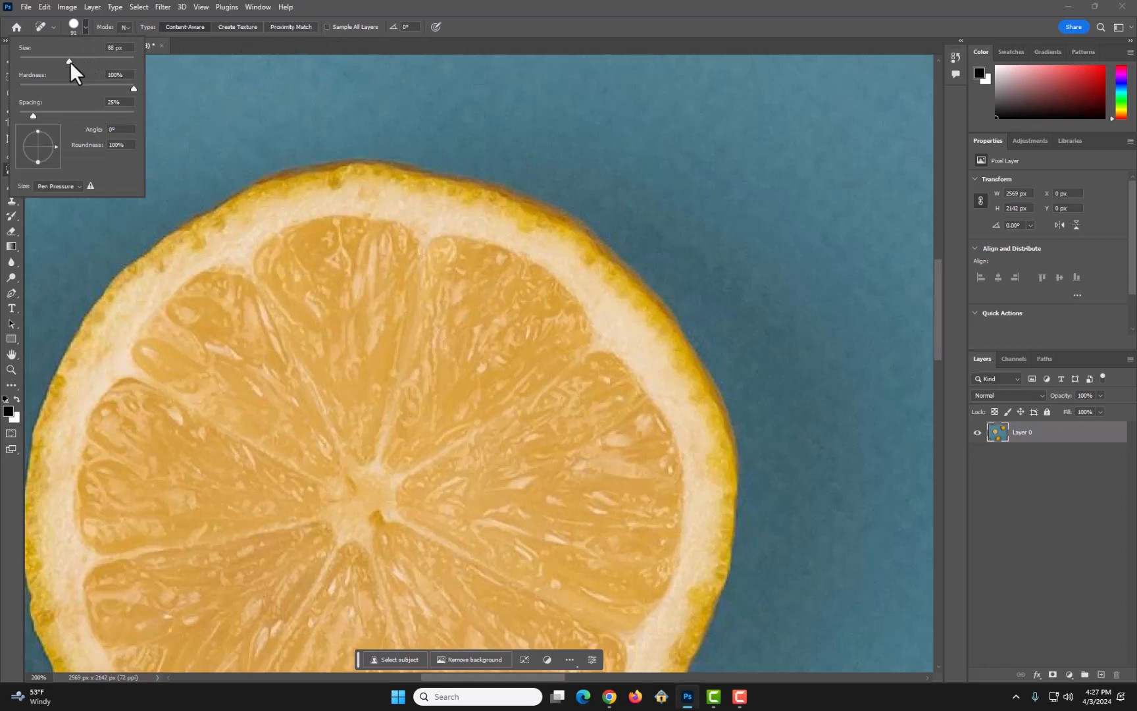
pyautogui.moveTo(46, 61); pyautogui.dragTo(33, 59)
pyautogui.click(338, 183)
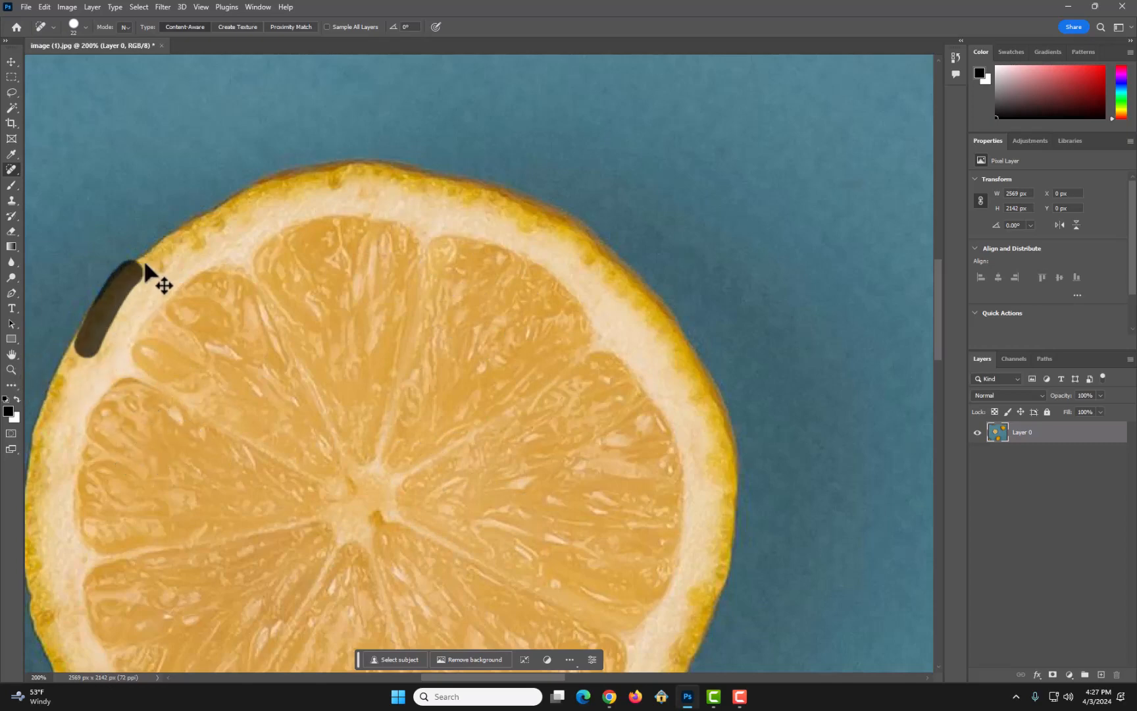
# Step: Paint Spot Healing Brush strokes along the outer rind of the halved lemon to retouch its edge
pyautogui.moveTo(145, 263)
pyautogui.mouseDown()
pyautogui.moveTo(219, 225)
pyautogui.moveTo(330, 200)
pyautogui.mouseUp()
pyautogui.moveTo(201, 245)
pyautogui.mouseDown()
pyautogui.moveTo(448, 97)
pyautogui.moveTo(262, 280)
pyautogui.moveTo(829, 227)
pyautogui.moveTo(448, 338)
pyautogui.moveTo(693, 360)
pyautogui.mouseUp()
pyautogui.moveTo(656, 303)
pyautogui.mouseDown()
pyautogui.moveTo(675, 487)
pyautogui.moveTo(465, 285)
pyautogui.moveTo(233, 211)
pyautogui.moveTo(47, 273)
pyautogui.moveTo(228, 361)
pyautogui.moveTo(204, 444)
pyautogui.mouseUp()
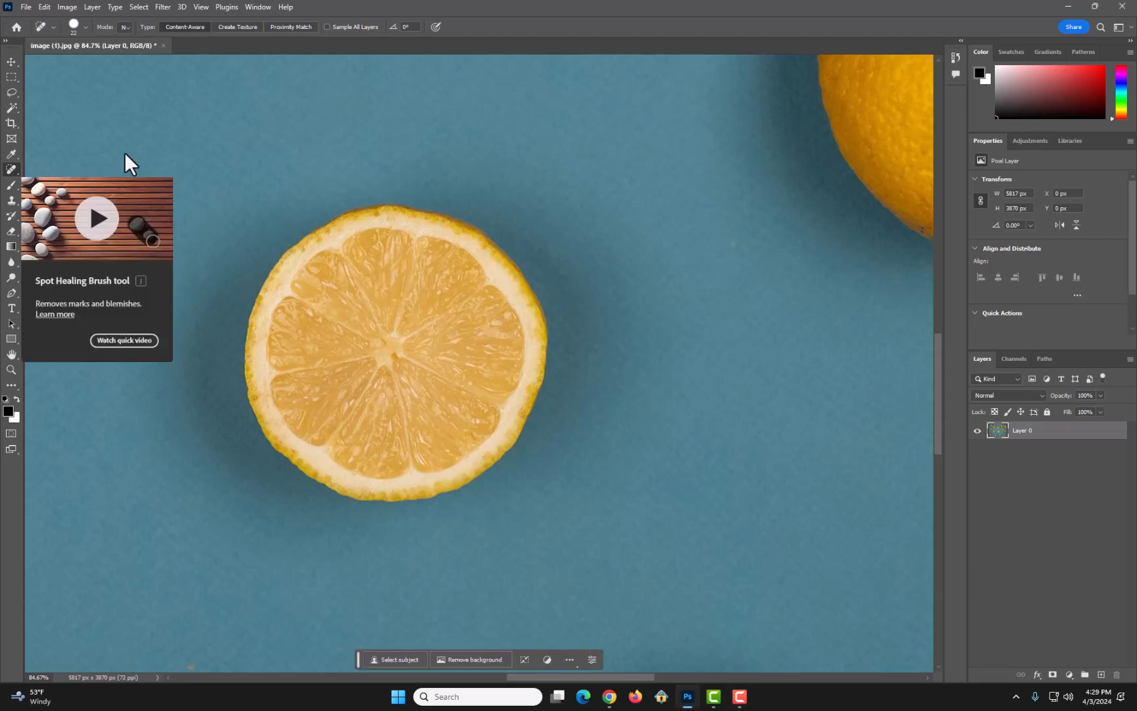
# Step: Remove the halved lemon with the Patch tool, outlining it and replacing it with plain blue background, and deselect it
pyautogui.rightClick(11, 170)
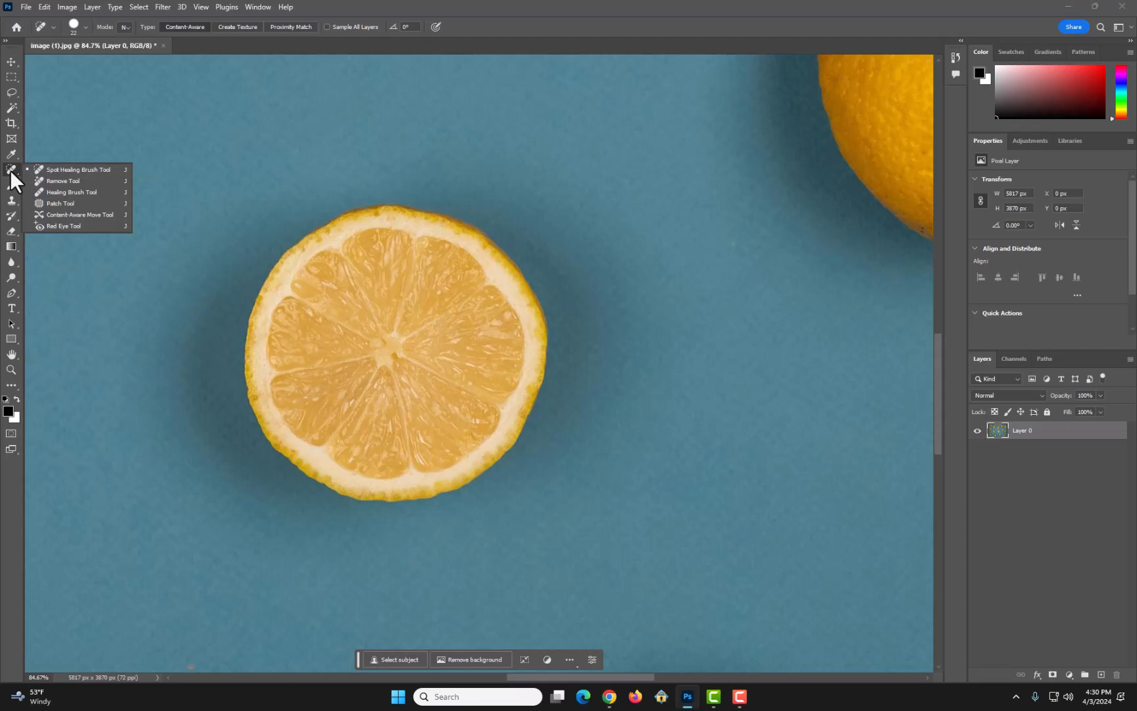
pyautogui.click(54, 204)
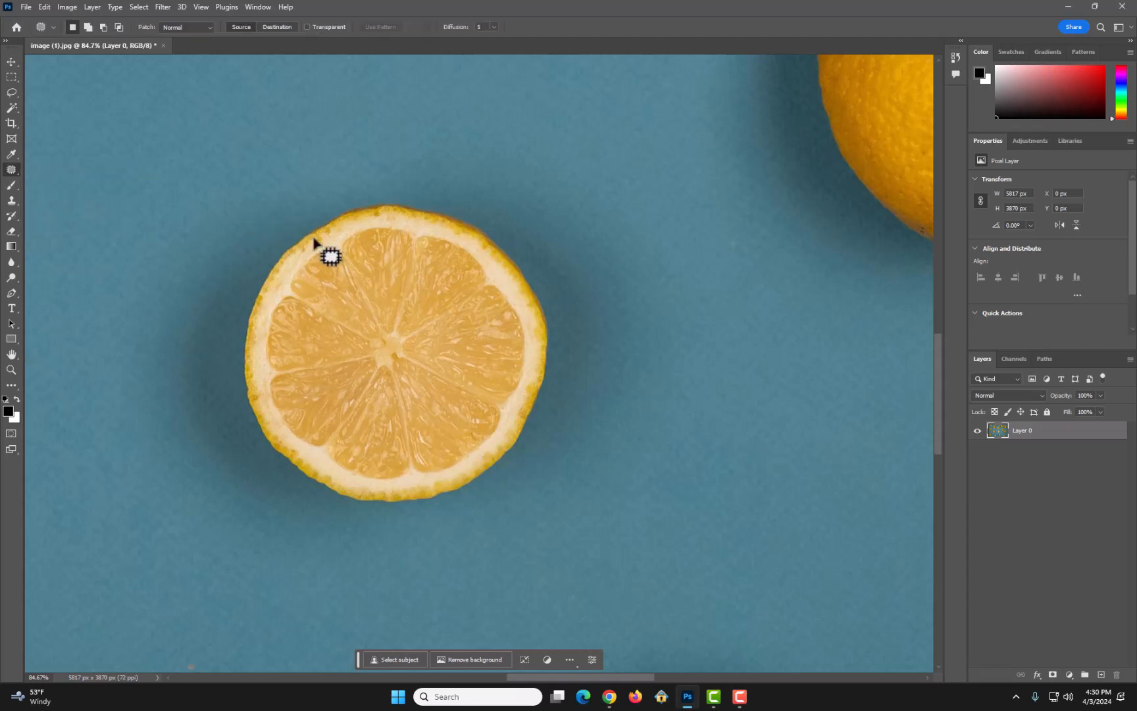
pyautogui.moveTo(394, 290)
pyautogui.mouseDown()
pyautogui.moveTo(344, 300)
pyautogui.moveTo(333, 404)
pyautogui.moveTo(386, 440)
pyautogui.mouseUp()
pyautogui.click(410, 438)
pyautogui.moveTo(330, 201)
pyautogui.mouseDown()
pyautogui.moveTo(234, 222)
pyautogui.moveTo(181, 255)
pyautogui.moveTo(160, 353)
pyautogui.moveTo(163, 411)
pyautogui.moveTo(183, 454)
pyautogui.moveTo(259, 507)
pyautogui.moveTo(387, 528)
pyautogui.moveTo(502, 501)
pyautogui.moveTo(604, 440)
pyautogui.moveTo(627, 367)
pyautogui.moveTo(585, 254)
pyautogui.moveTo(520, 211)
pyautogui.moveTo(425, 184)
pyautogui.moveTo(298, 207)
pyautogui.mouseUp()
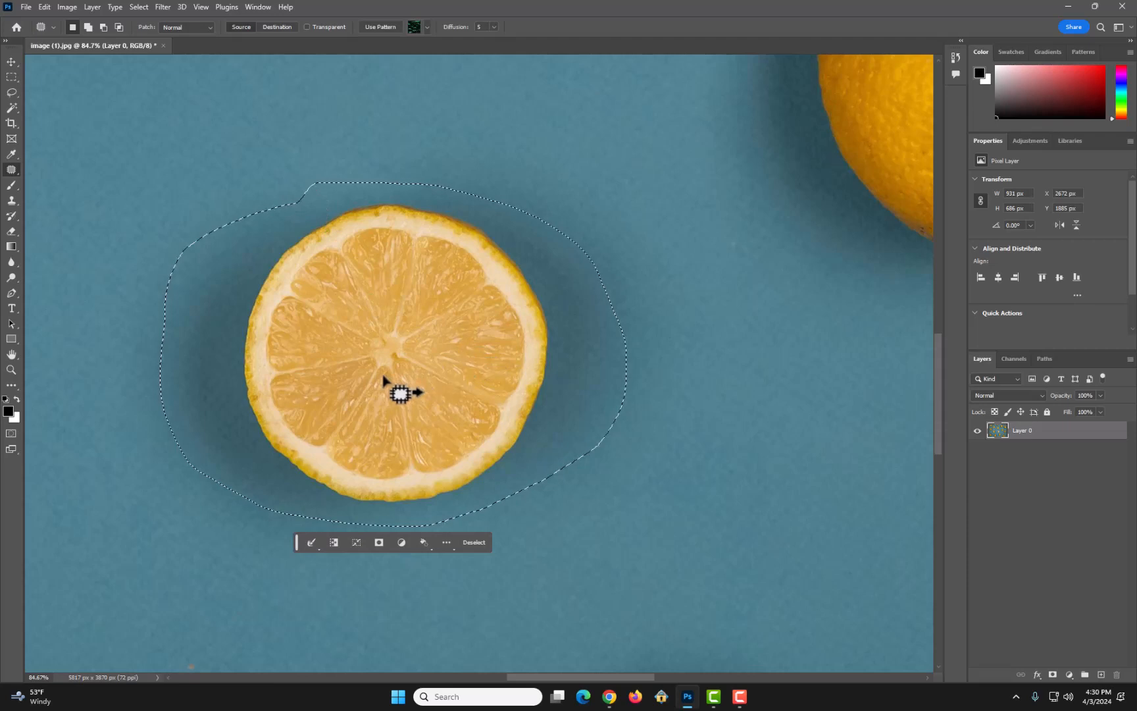
pyautogui.moveTo(381, 388); pyautogui.dragTo(846, 535)
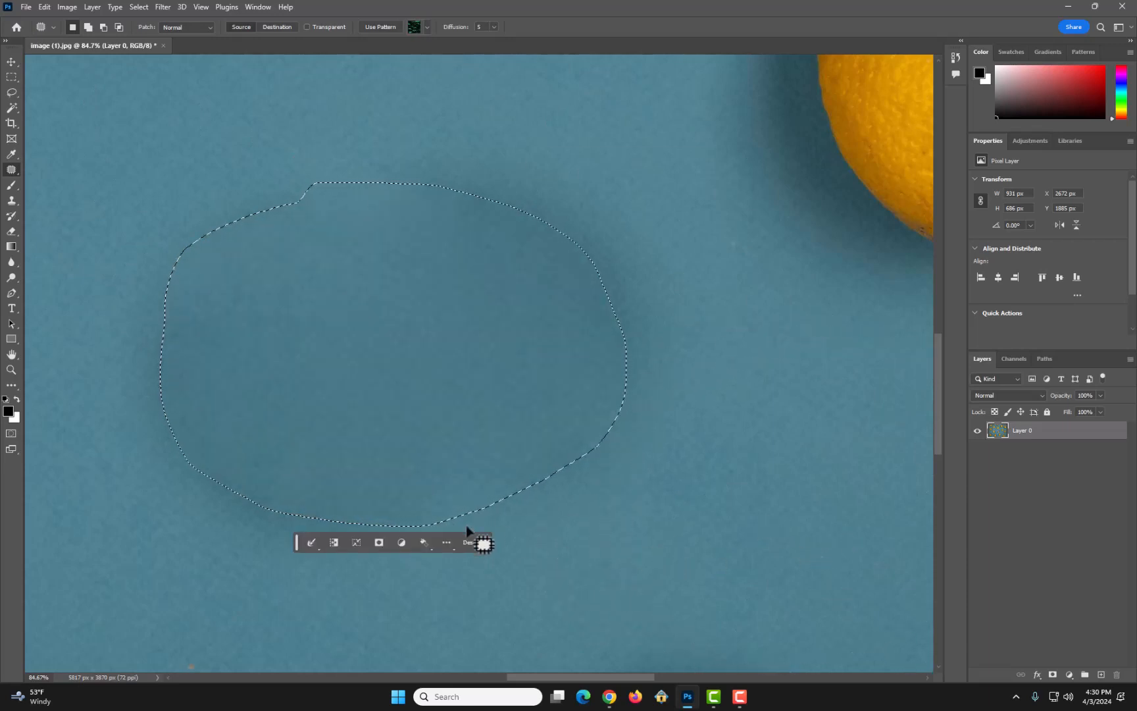
pyautogui.click(474, 541)
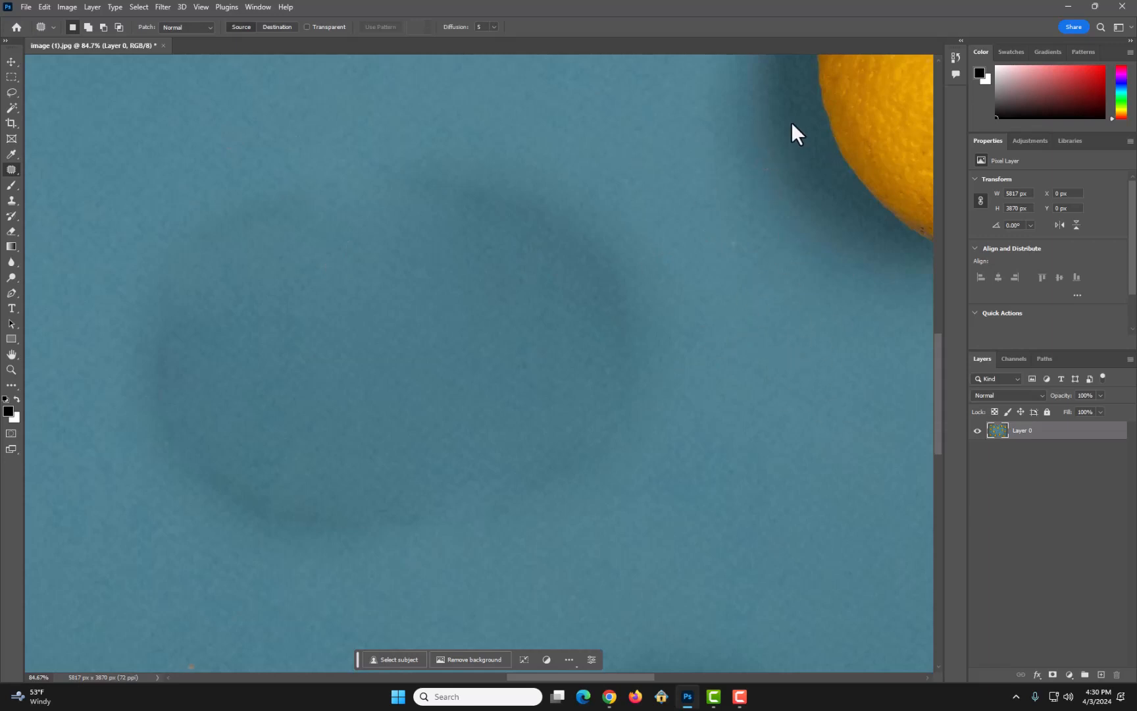
# Step: Clone Stamp clean blue background over the right side of the shadow left by the removed halved lemon
pyautogui.press('s')
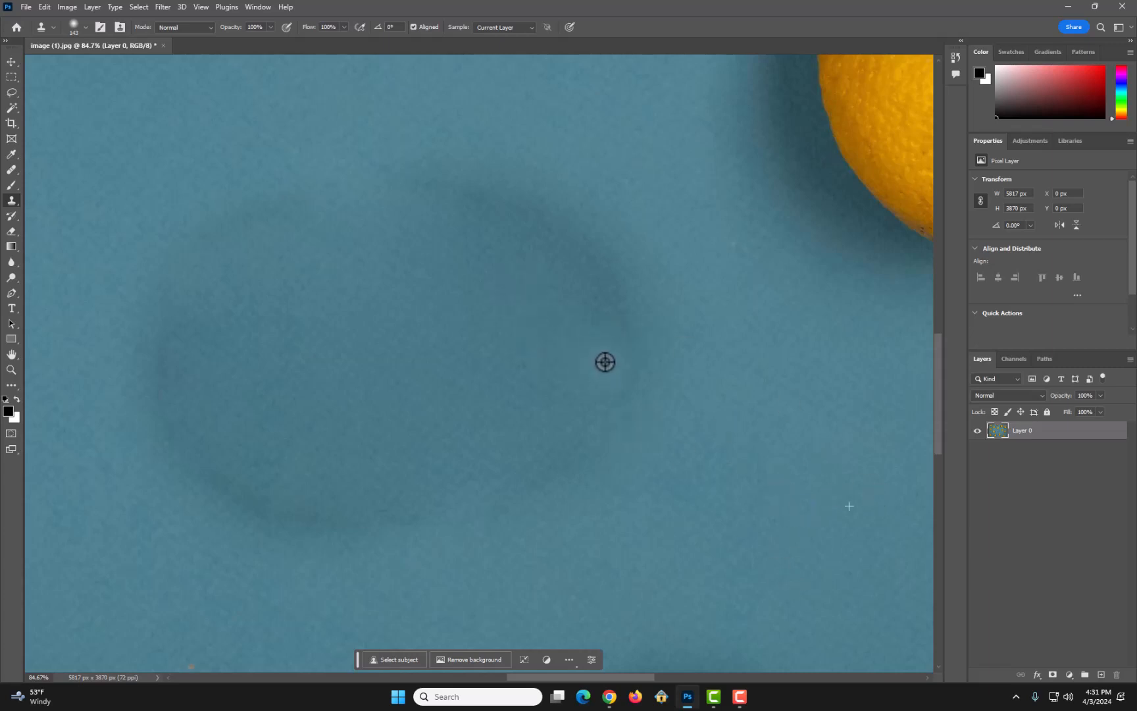
pyautogui.moveTo(605, 362)
pyautogui.mouseDown()
pyautogui.moveTo(602, 294)
pyautogui.moveTo(609, 401)
pyautogui.moveTo(589, 435)
pyautogui.moveTo(559, 451)
pyautogui.mouseUp()
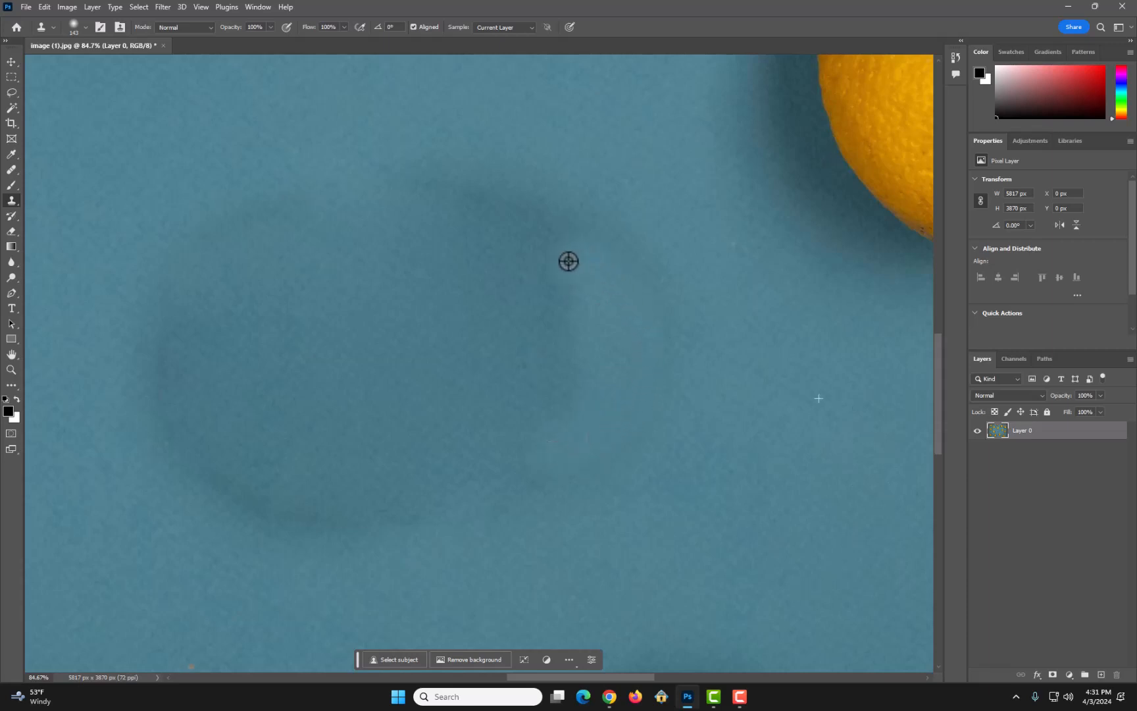
pyautogui.moveTo(569, 261)
pyautogui.mouseDown()
pyautogui.moveTo(597, 329)
pyautogui.moveTo(554, 475)
pyautogui.moveTo(526, 493)
pyautogui.moveTo(644, 399)
pyautogui.mouseUp()
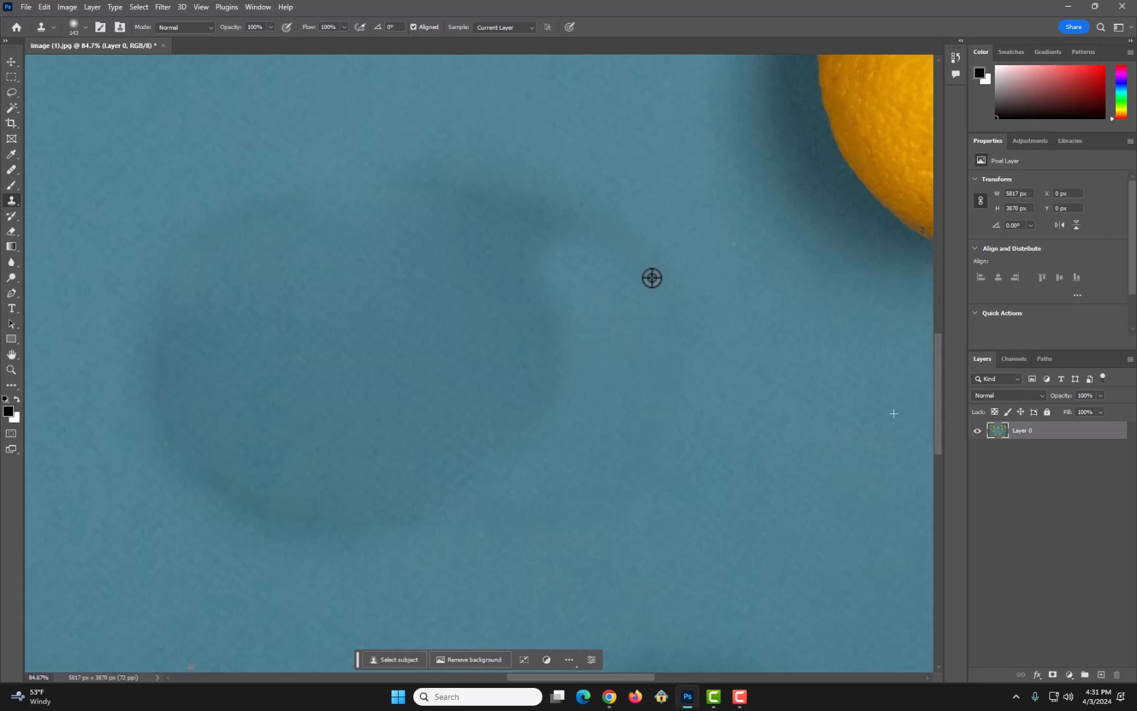
pyautogui.moveTo(620, 225)
pyautogui.mouseDown()
pyautogui.moveTo(547, 222)
pyautogui.moveTo(618, 348)
pyautogui.moveTo(619, 458)
pyautogui.moveTo(572, 489)
pyautogui.moveTo(628, 491)
pyautogui.moveTo(653, 400)
pyautogui.moveTo(624, 323)
pyautogui.moveTo(571, 235)
pyautogui.moveTo(525, 201)
pyautogui.moveTo(453, 187)
pyautogui.moveTo(544, 302)
pyautogui.moveTo(556, 389)
pyautogui.mouseUp()
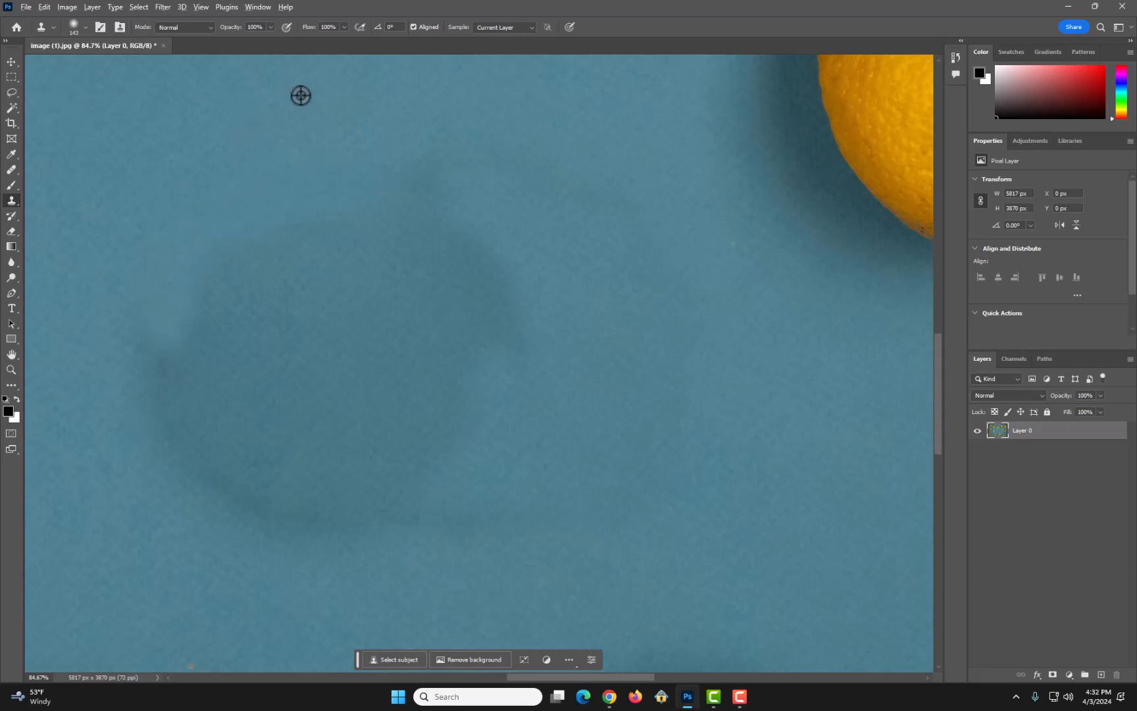
# Step: Clone Stamp clean background over the shadow's upper and left edges, resampling for the lower-left part, and undo the last stroke
pyautogui.moveTo(469, 94)
pyautogui.mouseDown()
pyautogui.moveTo(312, 192)
pyautogui.moveTo(144, 224)
pyautogui.moveTo(131, 399)
pyautogui.moveTo(160, 469)
pyautogui.moveTo(166, 385)
pyautogui.moveTo(213, 209)
pyautogui.moveTo(173, 320)
pyautogui.mouseUp()
pyautogui.moveTo(243, 248)
pyautogui.mouseDown()
pyautogui.moveTo(200, 363)
pyautogui.moveTo(200, 421)
pyautogui.mouseUp()
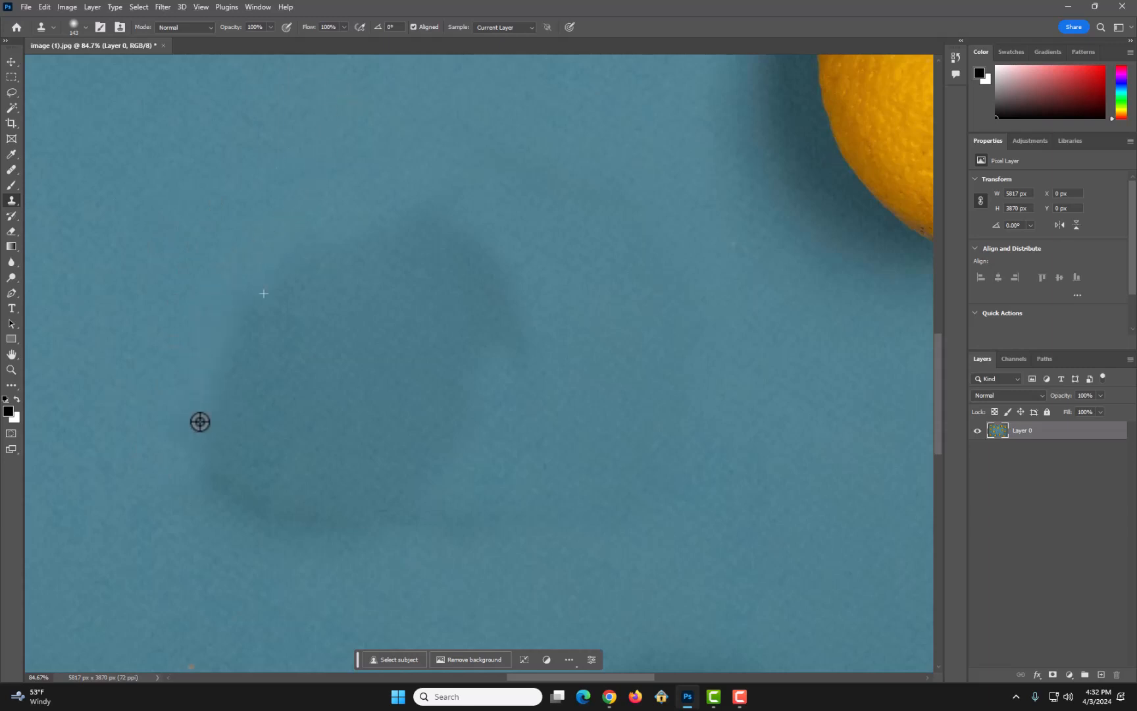
pyautogui.keyDown('alt'); pyautogui.click(51, 93); pyautogui.keyUp('alt')
pyautogui.moveTo(237, 508)
pyautogui.mouseDown()
pyautogui.moveTo(223, 357)
pyautogui.moveTo(306, 267)
pyautogui.mouseUp()
pyautogui.hotkey('ctrl', 'z')
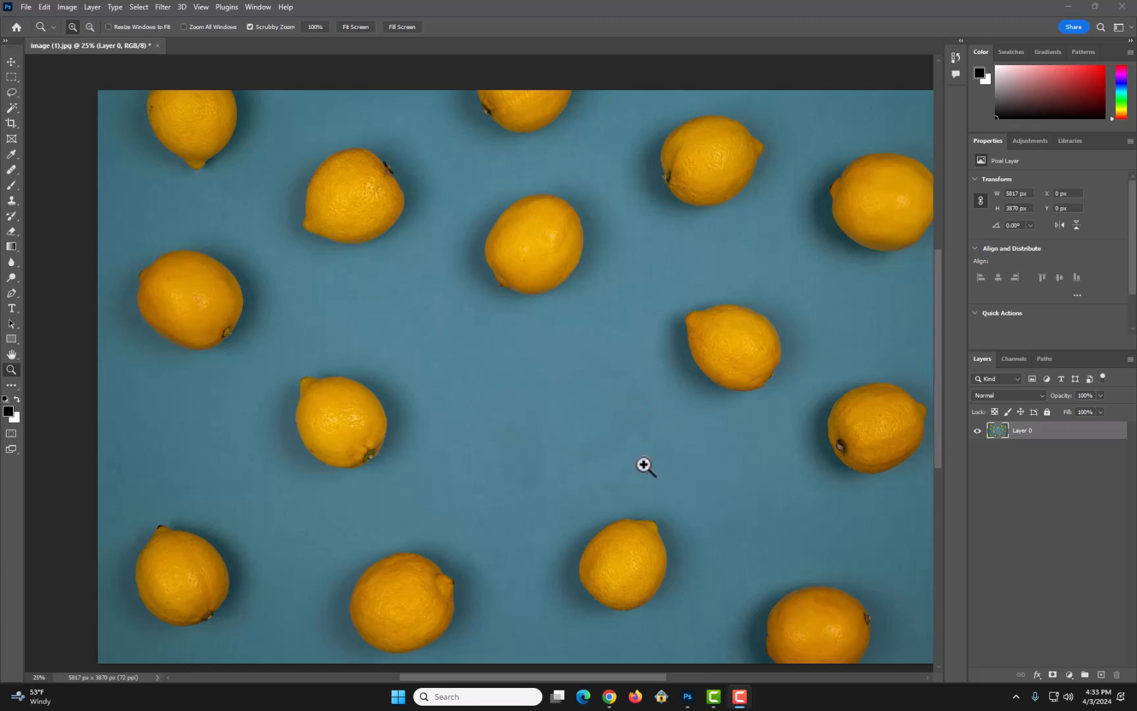
# Step: Select the whole lemon above the patched area with the Object Selection tool, copy it and deselect
pyautogui.scroll(1, 717, 414)
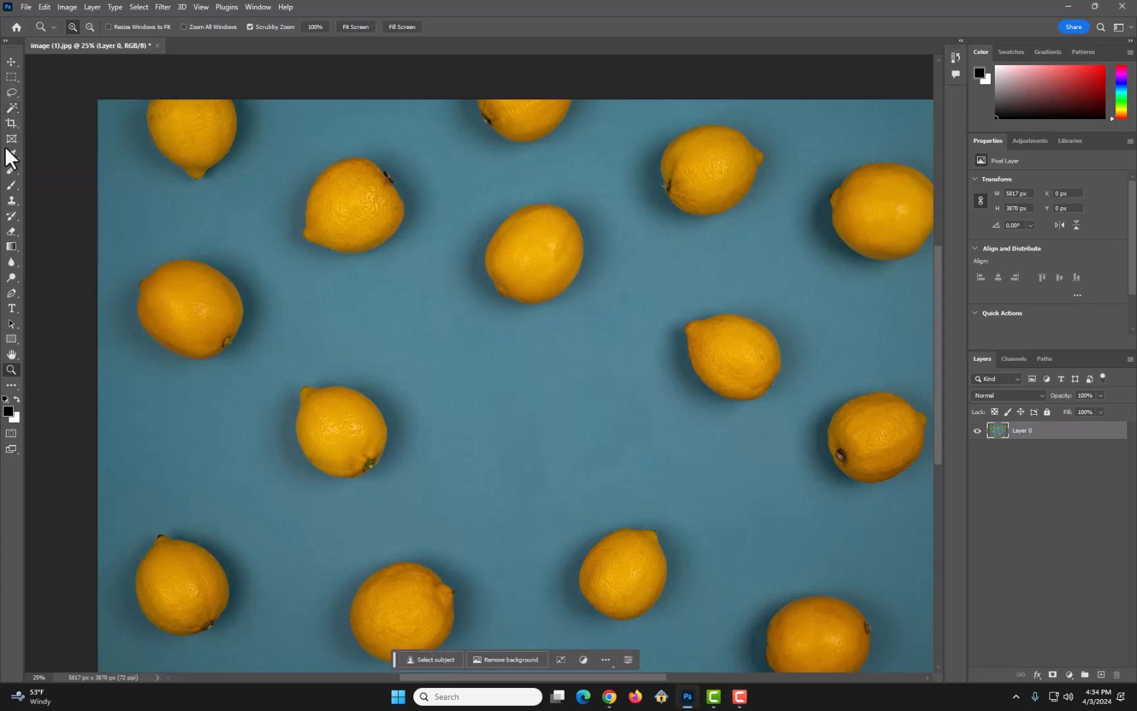
pyautogui.click(10, 112)
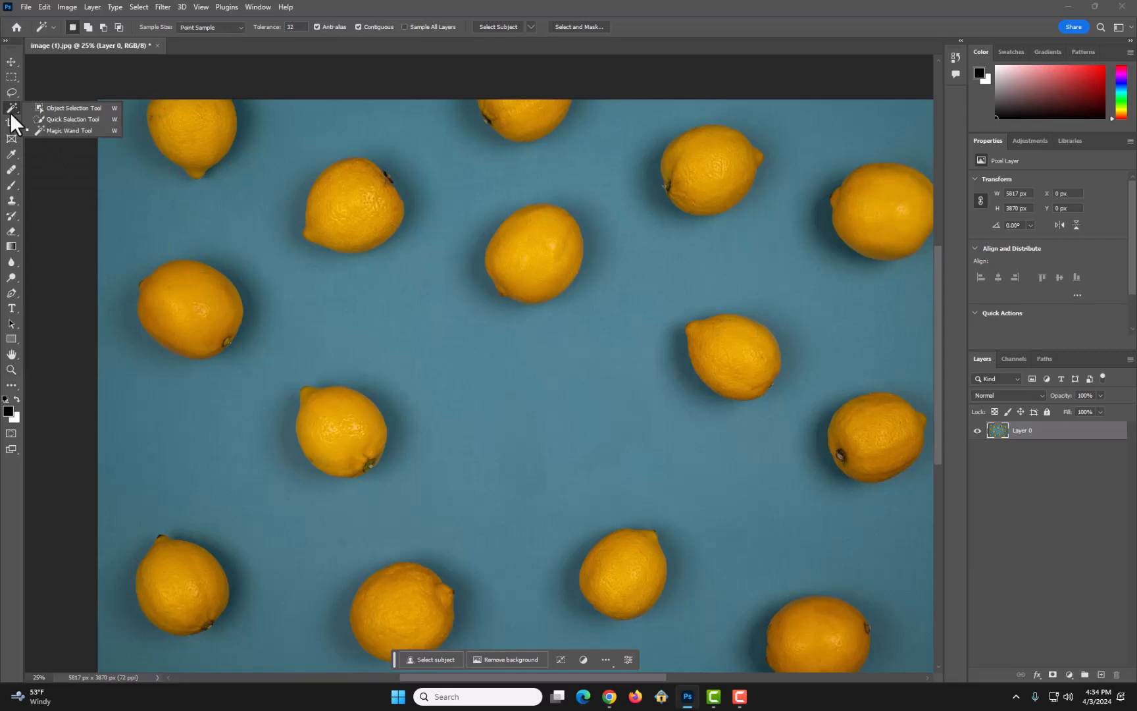
pyautogui.click(64, 109)
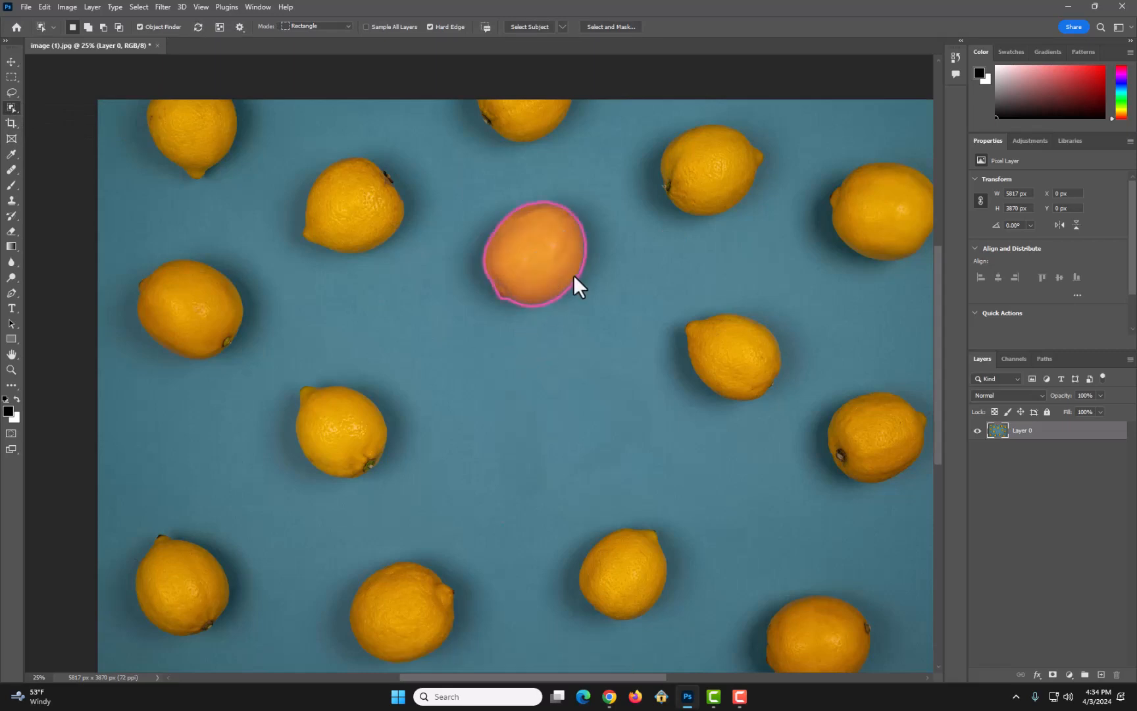
pyautogui.click(573, 274)
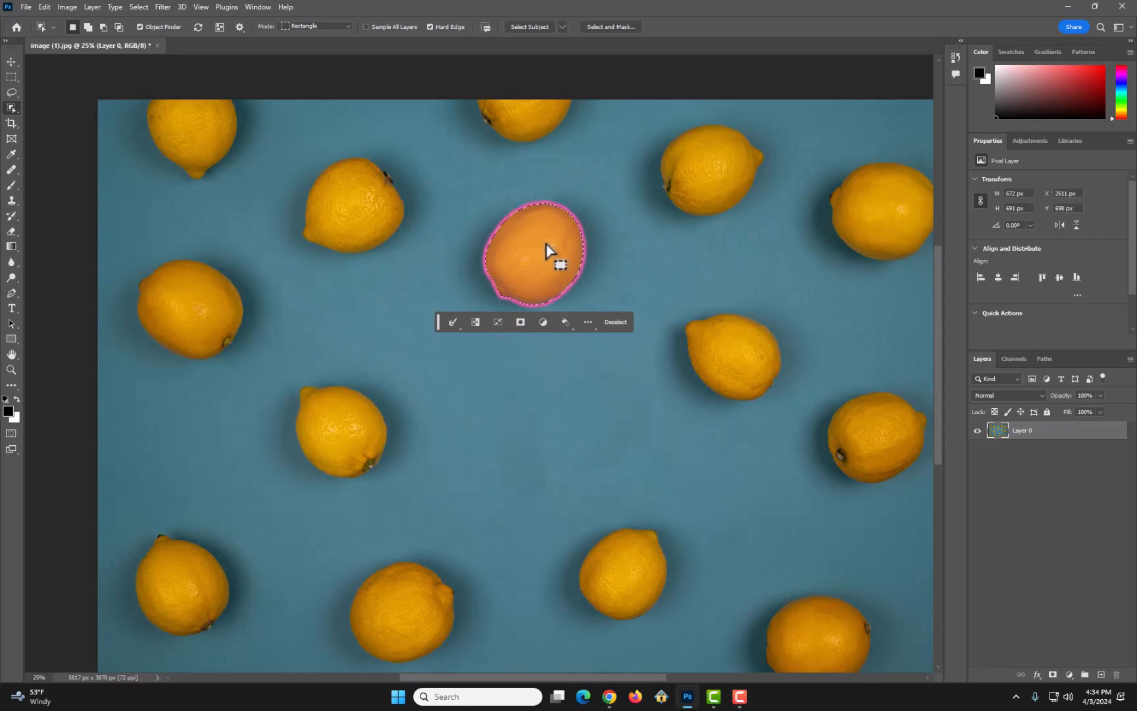
pyautogui.click(607, 324)
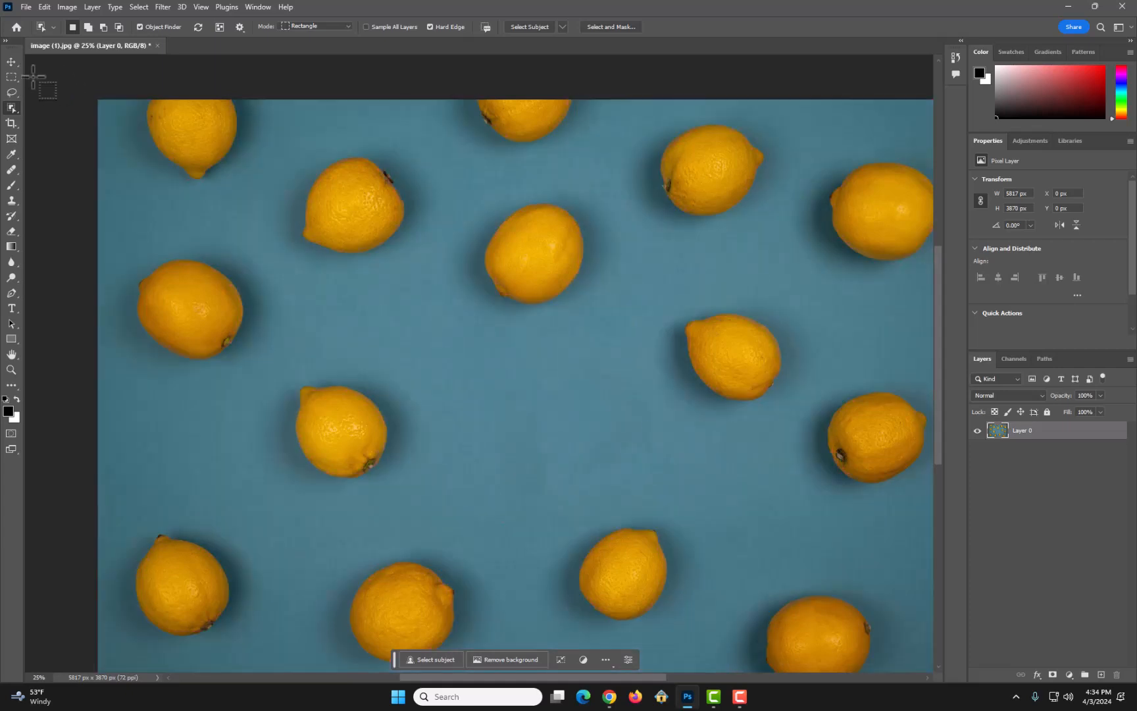
# Step: Paste the copied lemon and move it into the empty patched area, at about X 2573 px, Y 1804 px
pyautogui.click(14, 63)
pyautogui.hotkey('ctrl', 'v')
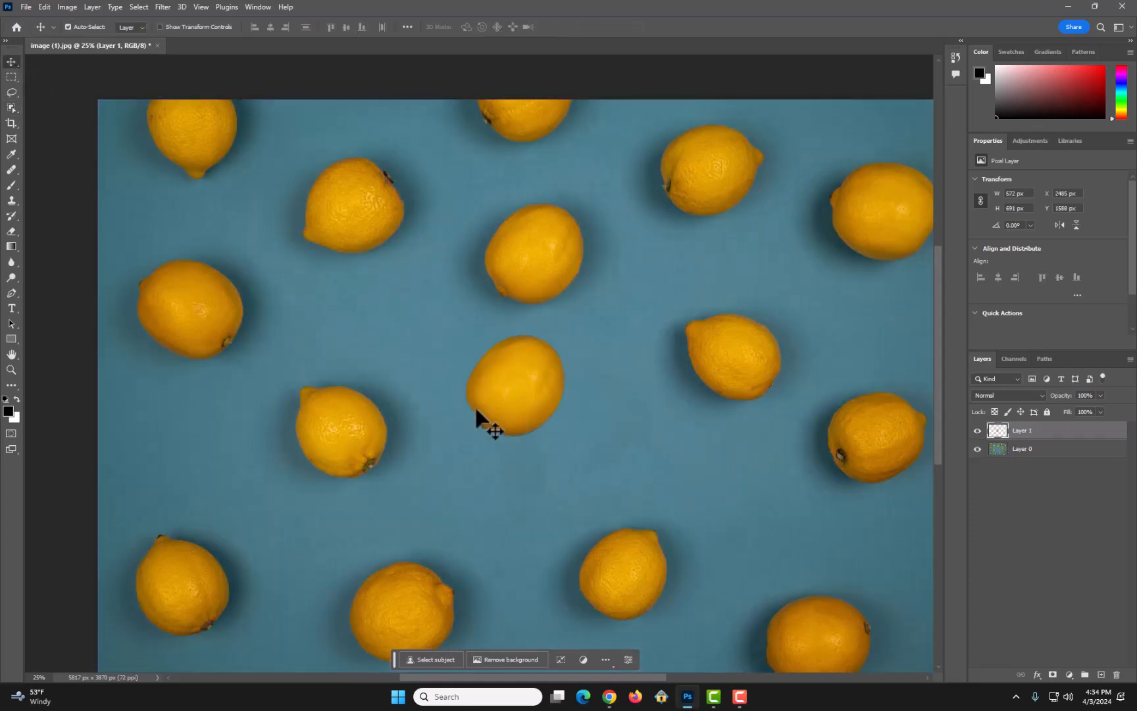
pyautogui.moveTo(532, 394)
pyautogui.mouseDown()
pyautogui.moveTo(554, 419)
pyautogui.moveTo(538, 439)
pyautogui.moveTo(534, 415)
pyautogui.mouseUp()
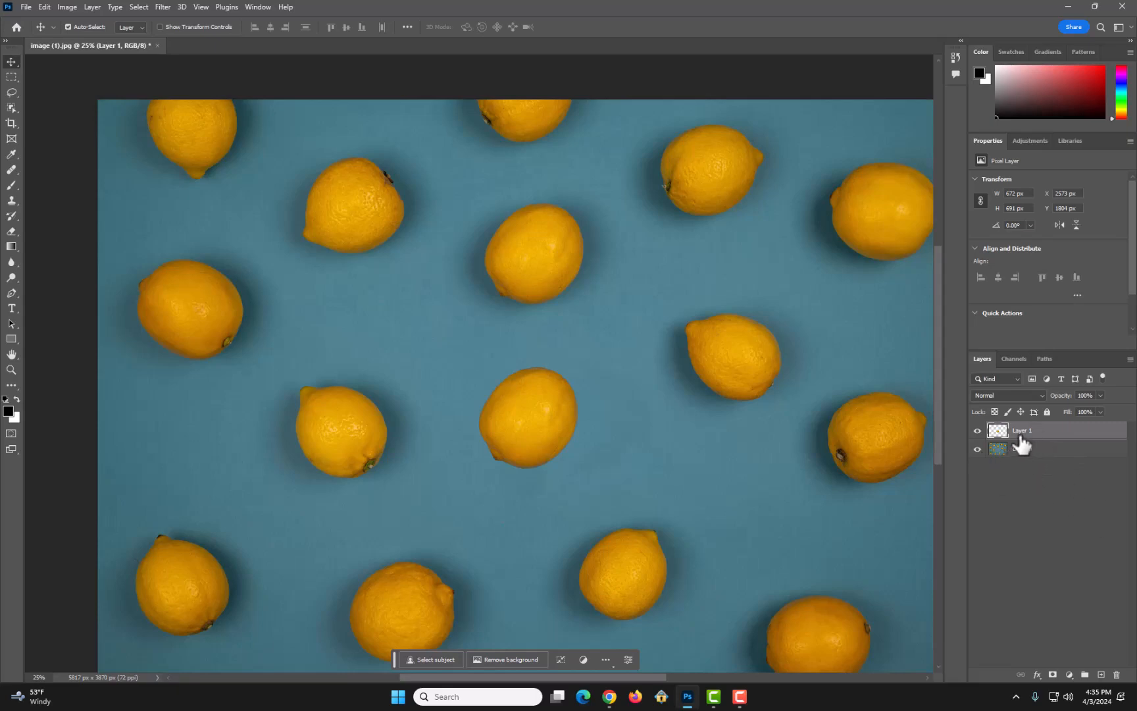
# Step: Select Layer 0 and switch the visibility of Layer 0 and Layer 1 off and on in turn to compare their contents
pyautogui.moveTo(767, 469); pyautogui.dragTo(844, 649)
pyautogui.scroll(3, 844, 649)
pyautogui.scroll(-2, 848, 512)
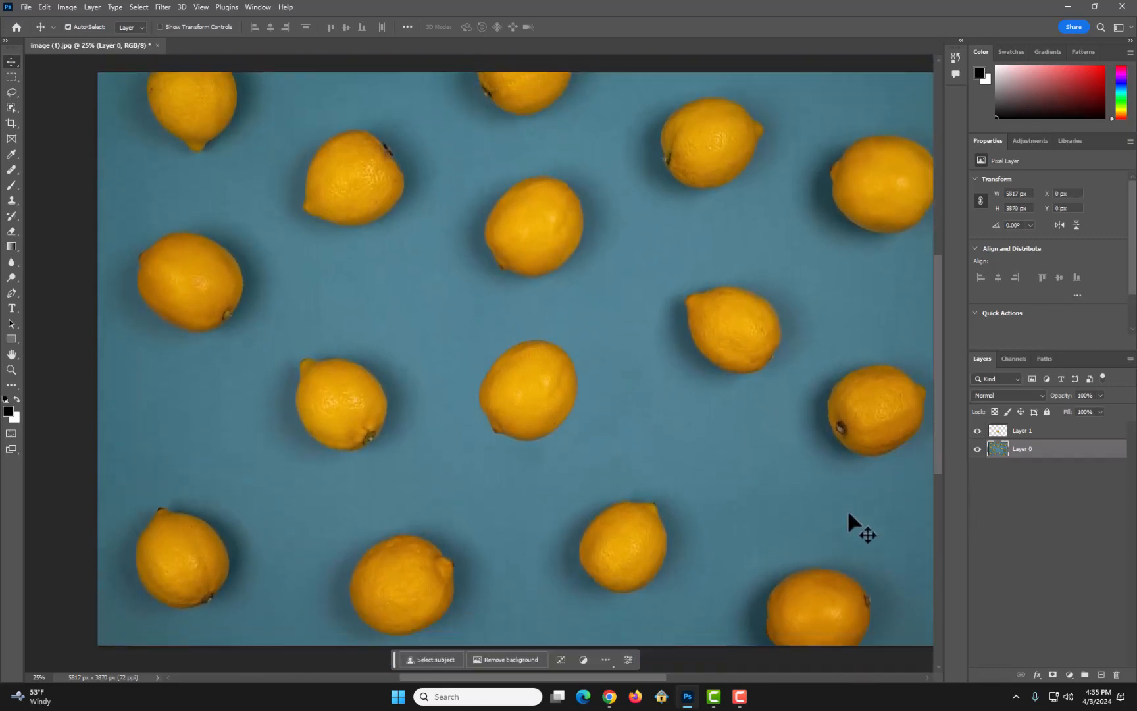
pyautogui.click(978, 450)
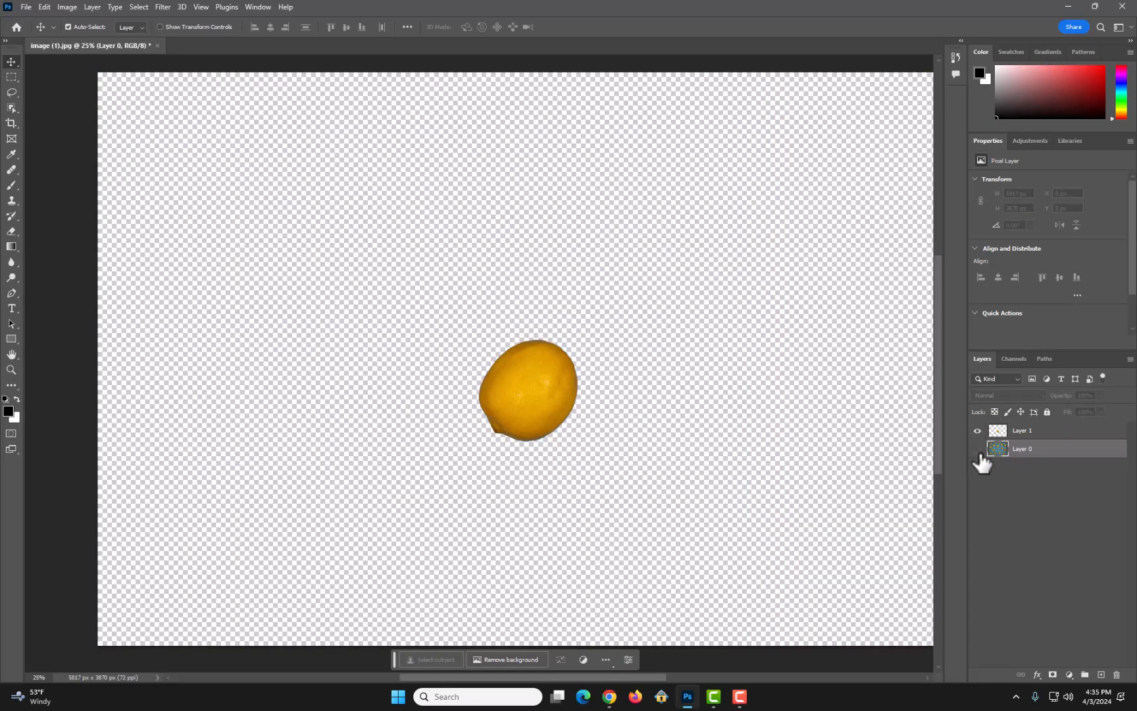
pyautogui.click(979, 449)
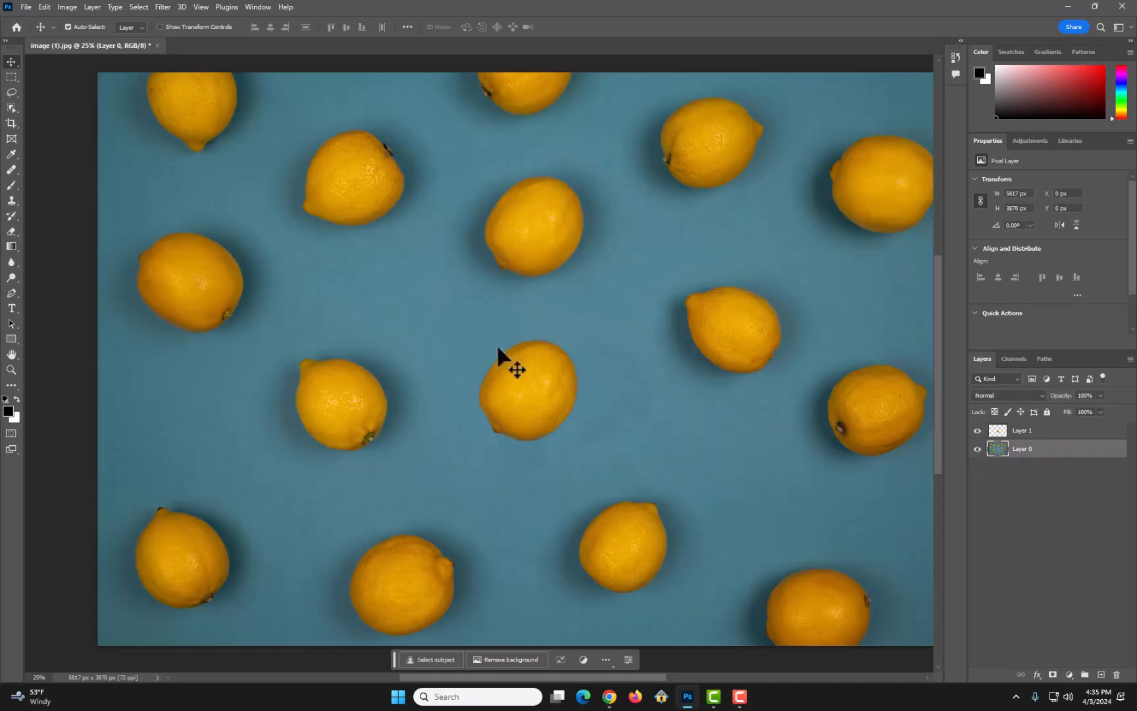
pyautogui.click(978, 432)
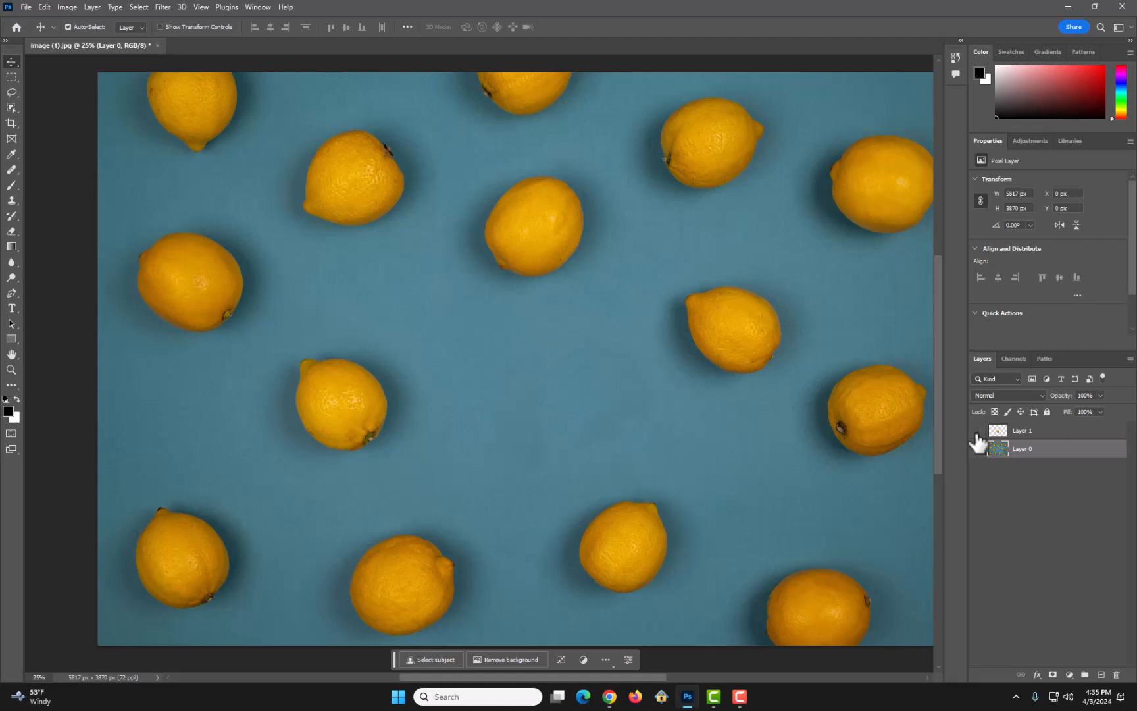
pyautogui.click(977, 431)
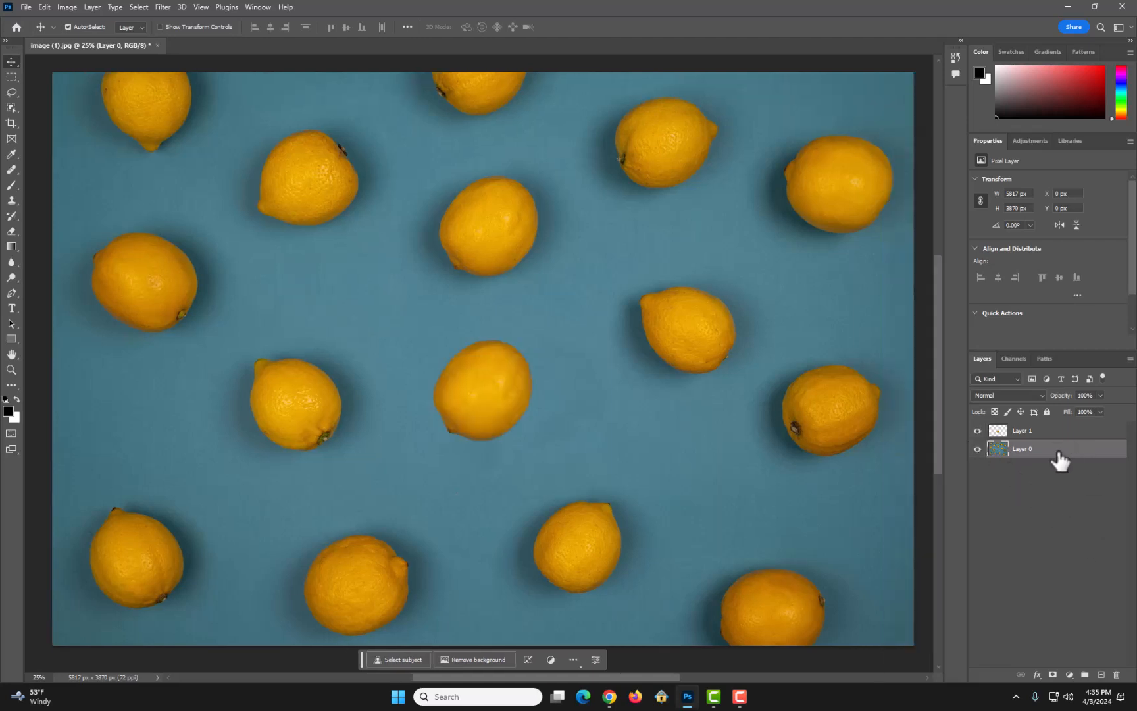
# Step: Try painting looping black freehand Brush strokes across the lemons and background on Layer 0
pyautogui.click(11, 186)
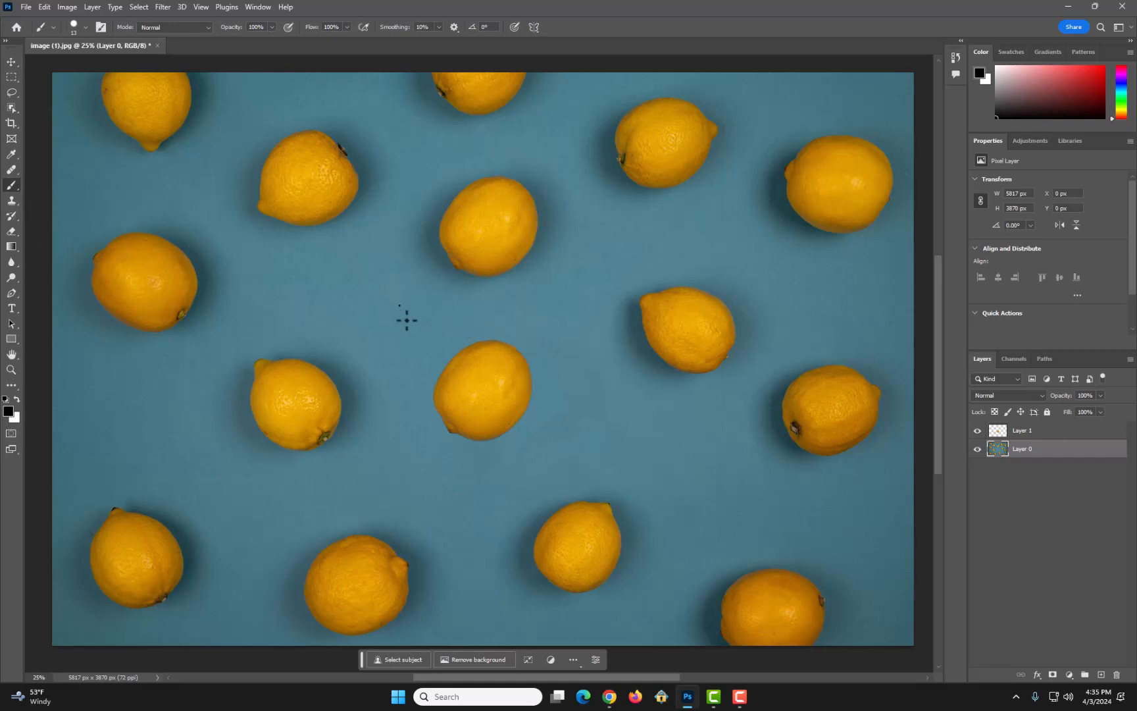
pyautogui.moveTo(400, 305); pyautogui.dragTo(440, 211)
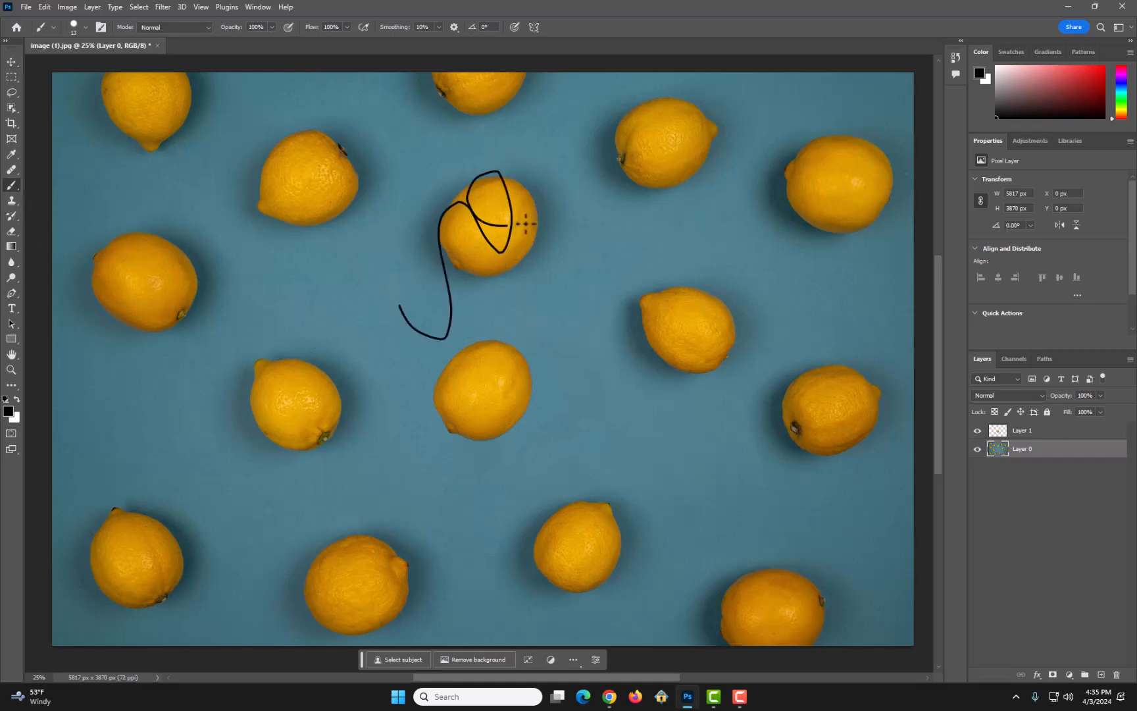
pyautogui.moveTo(526, 224)
pyautogui.mouseDown()
pyautogui.moveTo(707, 360)
pyautogui.moveTo(624, 287)
pyautogui.moveTo(301, 215)
pyautogui.moveTo(309, 315)
pyautogui.moveTo(551, 140)
pyautogui.moveTo(665, 267)
pyautogui.moveTo(761, 295)
pyautogui.moveTo(492, 236)
pyautogui.moveTo(297, 227)
pyautogui.moveTo(197, 287)
pyautogui.moveTo(238, 389)
pyautogui.moveTo(376, 323)
pyautogui.mouseUp()
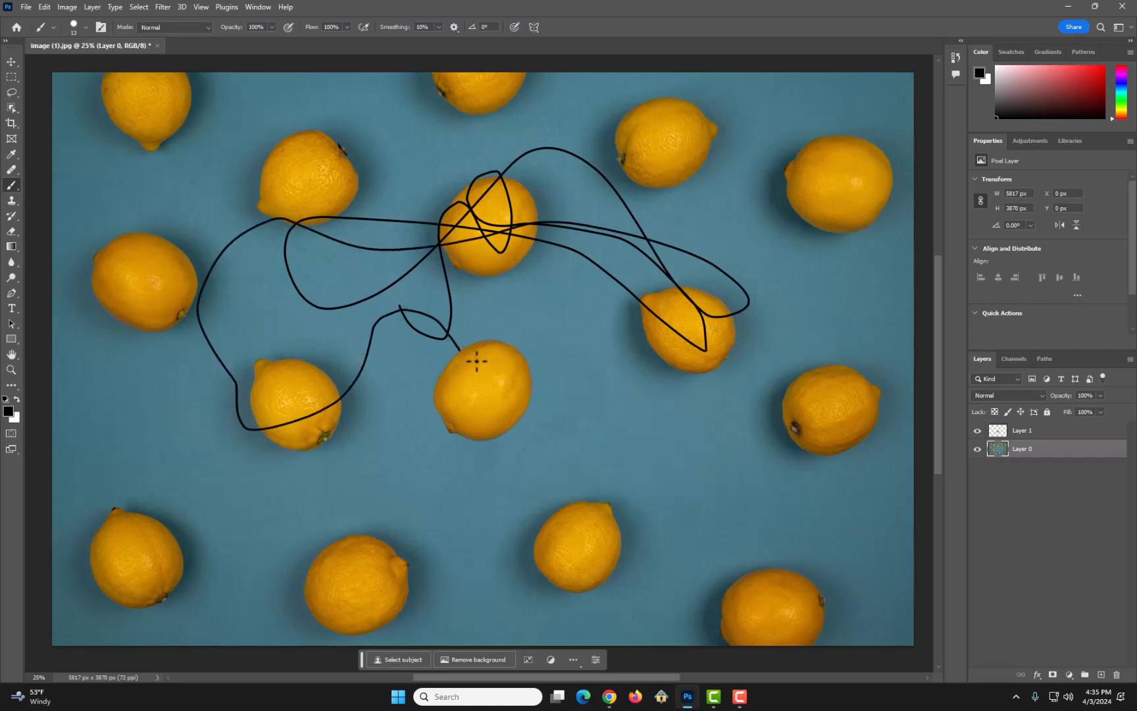
pyautogui.moveTo(497, 321)
pyautogui.mouseDown()
pyautogui.moveTo(445, 454)
pyautogui.moveTo(533, 447)
pyautogui.moveTo(466, 306)
pyautogui.moveTo(514, 531)
pyautogui.moveTo(518, 252)
pyautogui.mouseUp()
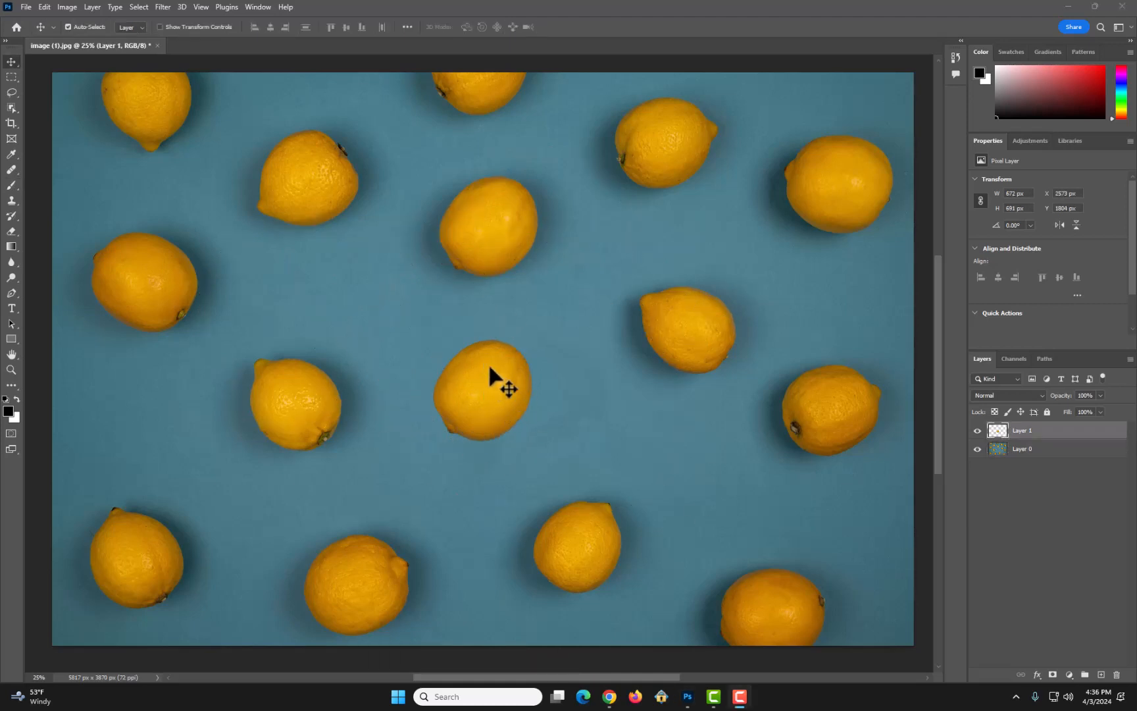
# Step: Move the pasted lemon to about X 2692 px, Y 1824 px and recolour it green by shifting its hue with Hue/Saturation
pyautogui.click(497, 404)
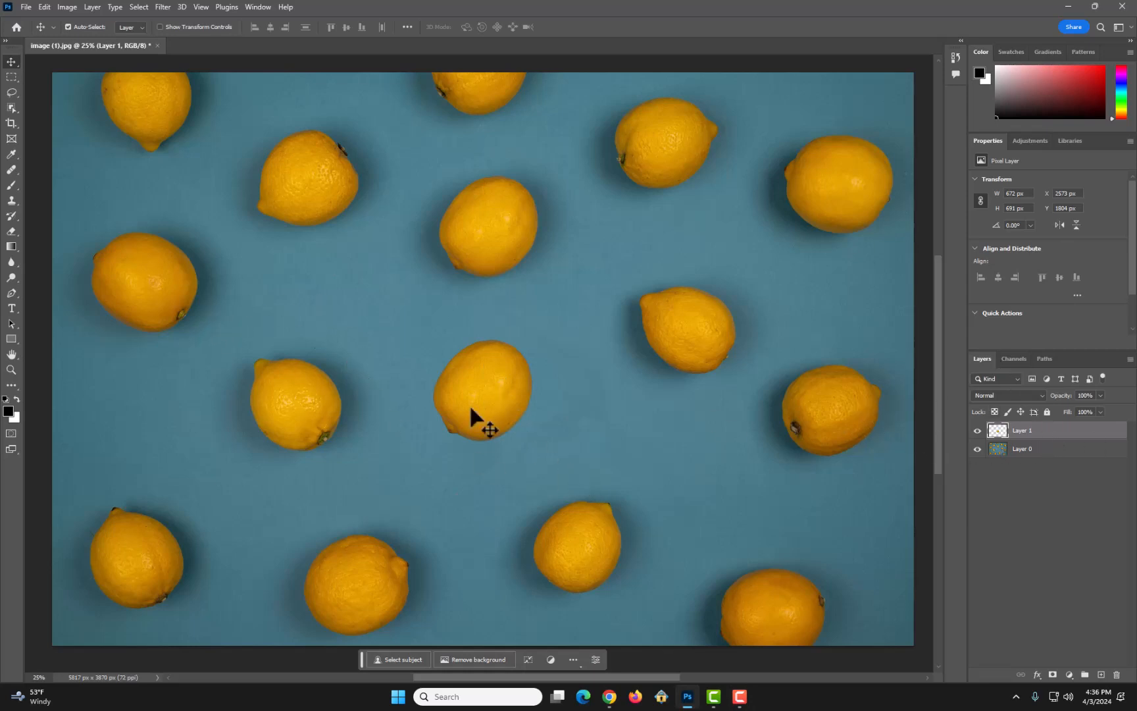
pyautogui.moveTo(471, 408); pyautogui.dragTo(494, 414)
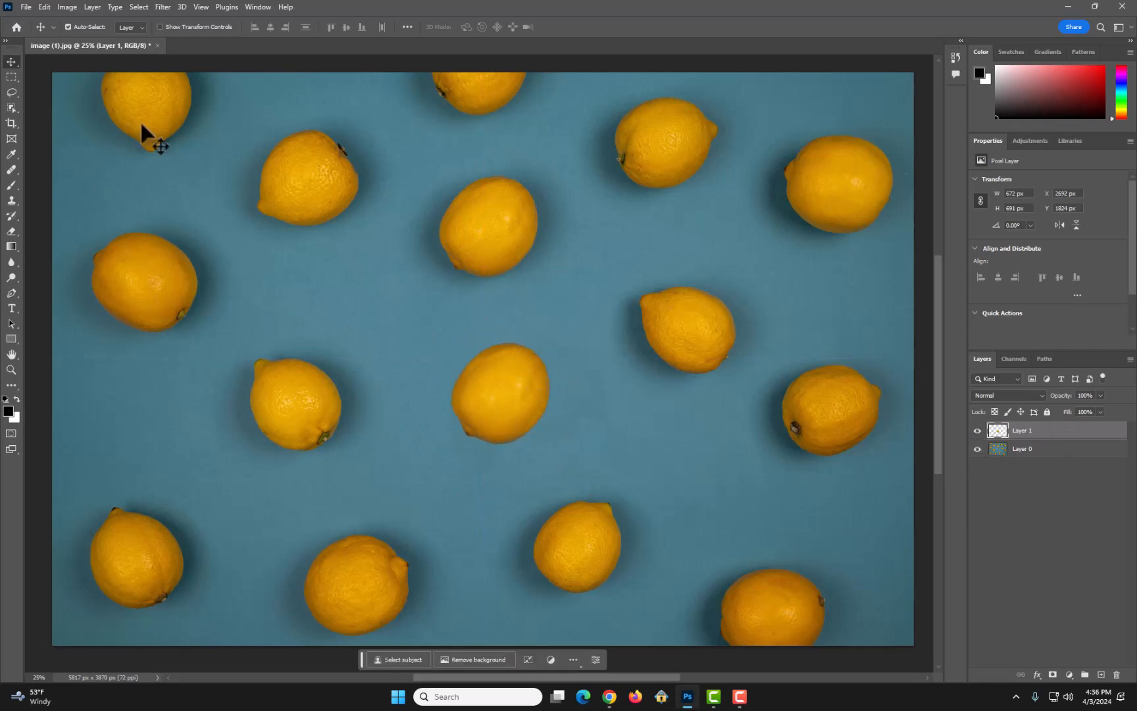
pyautogui.click(67, 7)
pyautogui.moveTo(114, 39)
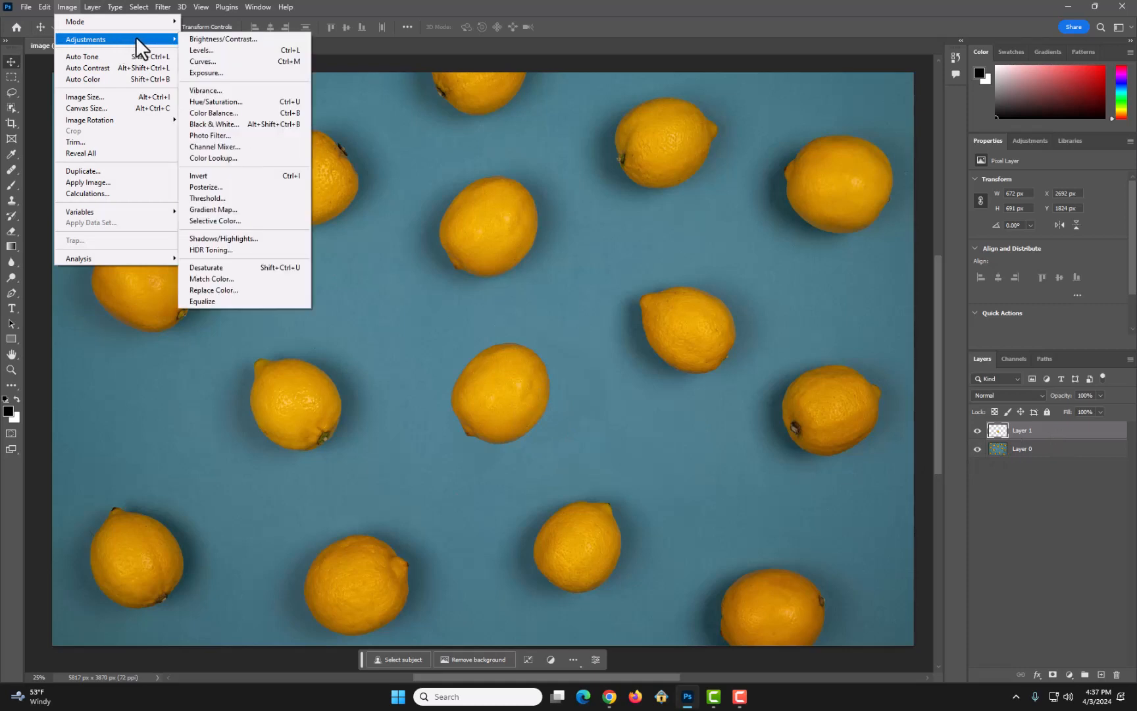
pyautogui.click(241, 102)
pyautogui.moveTo(883, 120); pyautogui.dragTo(867, 235)
pyautogui.moveTo(776, 320)
pyautogui.mouseDown()
pyautogui.moveTo(785, 320)
pyautogui.moveTo(746, 308)
pyautogui.moveTo(772, 325)
pyautogui.mouseUp()
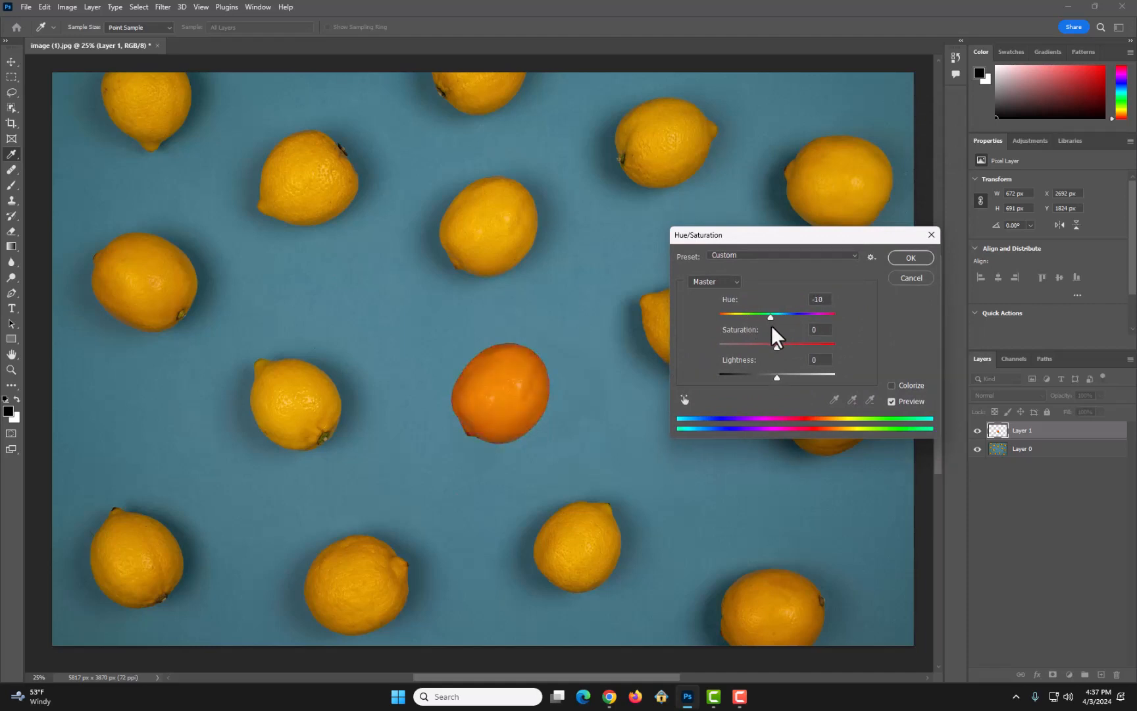
pyautogui.click(12, 64)
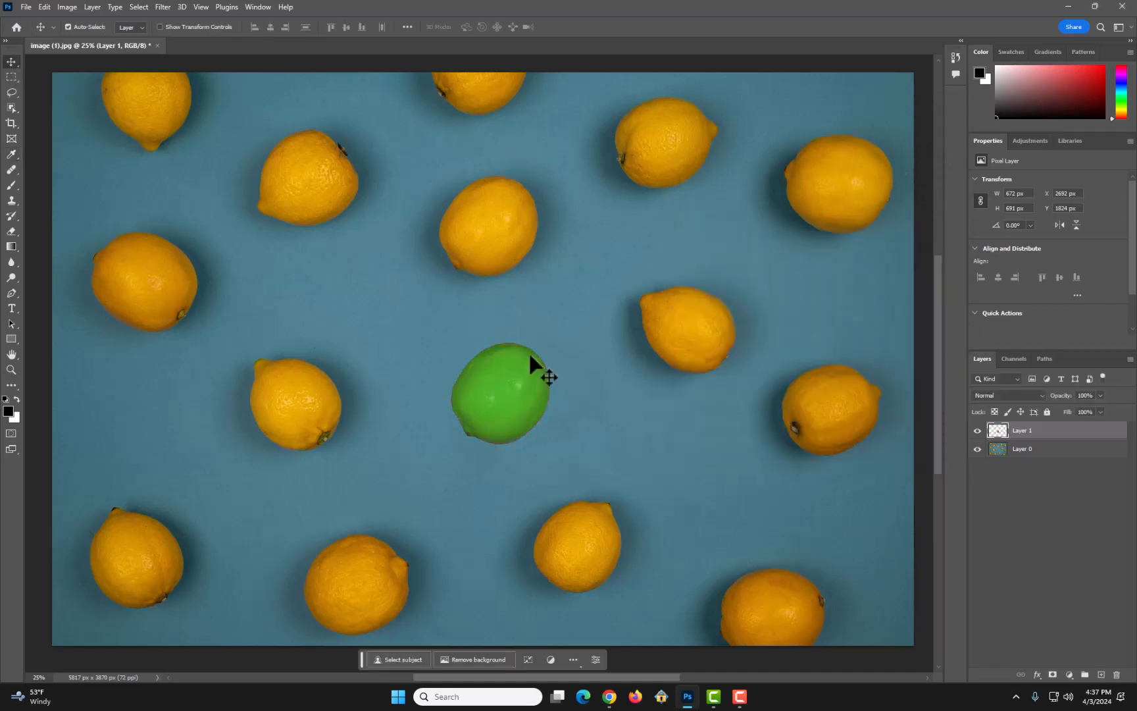
pyautogui.click(654, 402)
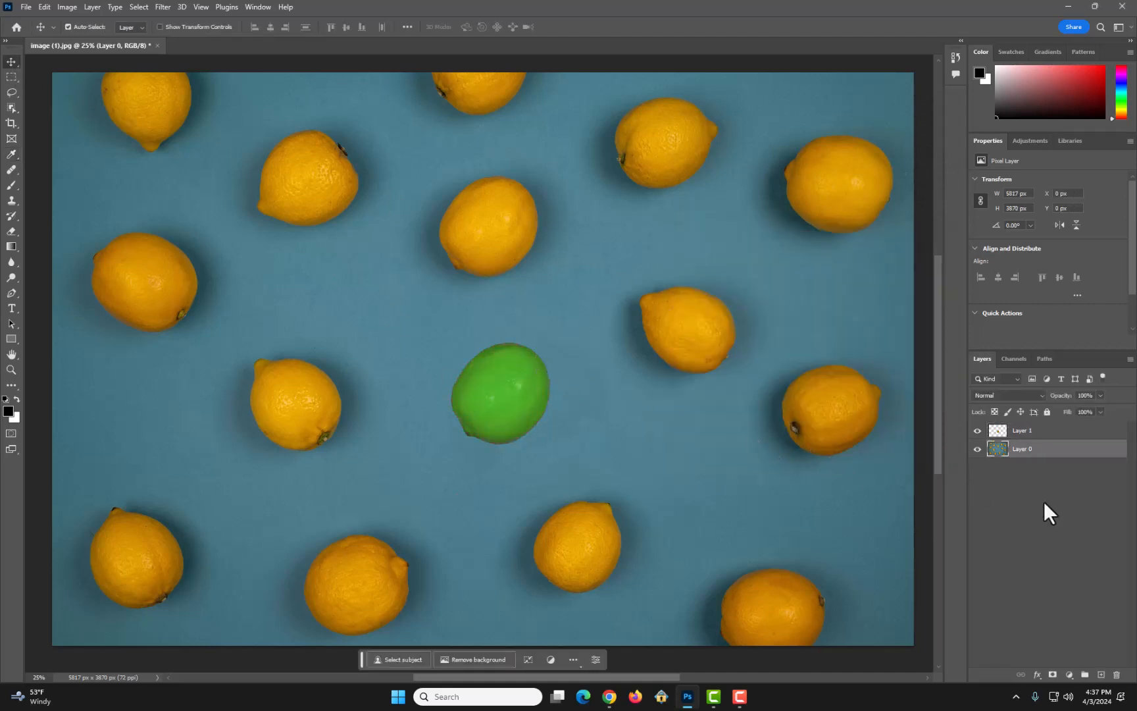